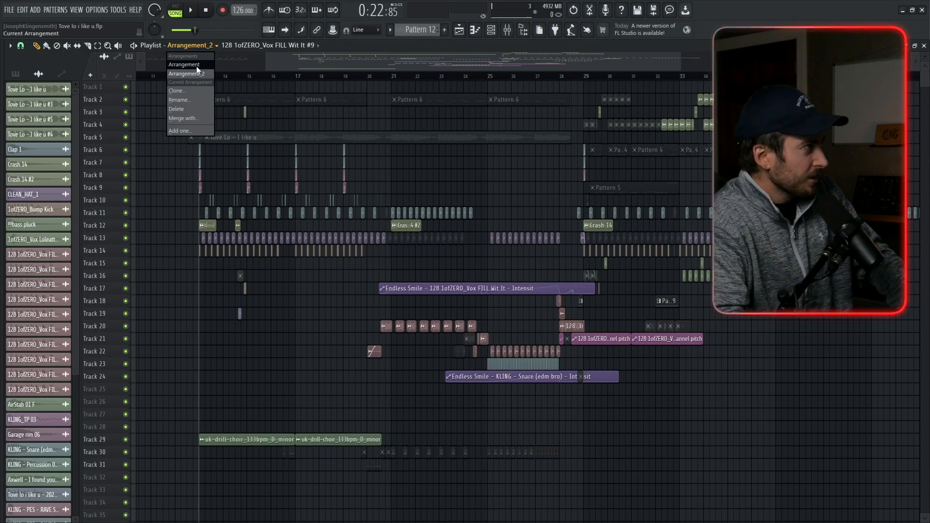
Switch the playlist to the original Arrangement and look through its clips during playback.
left_click(197, 66)
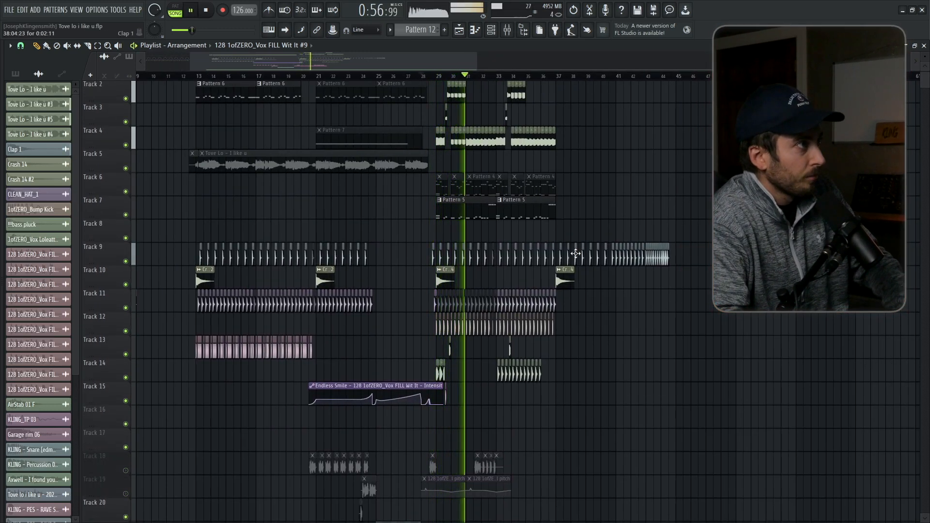
left_click_drag(926, 56, 927, 64)
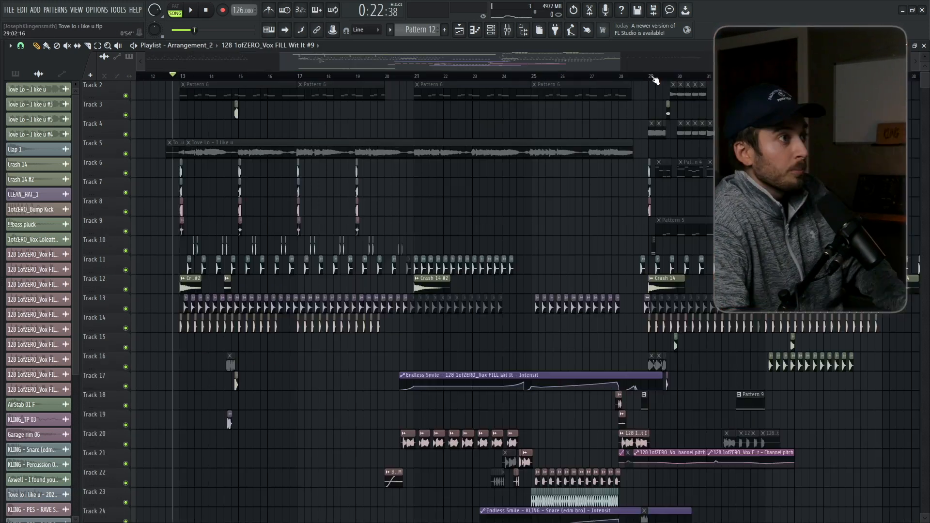
Play Arrangement_2 from just before bar 13 and look over its layered tracks.
left_click_drag(653, 78, 874, 77)
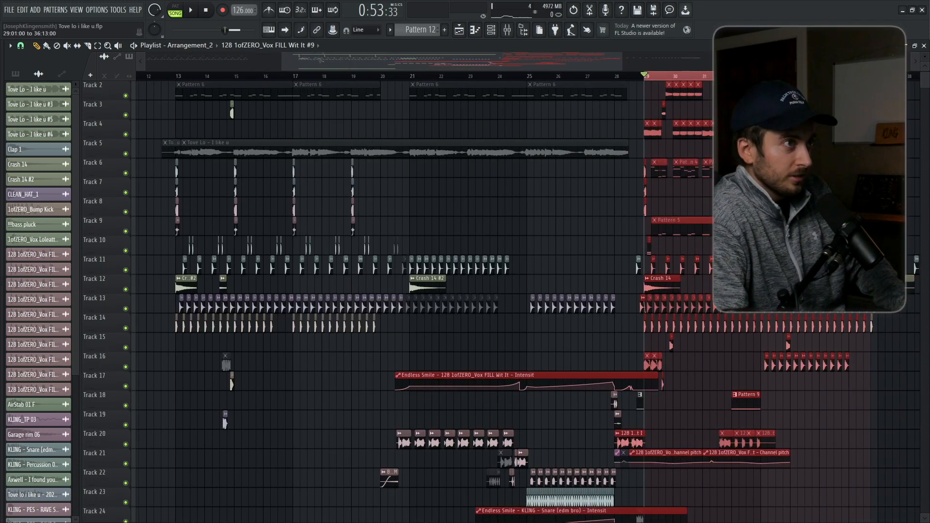
left_click(174, 78)
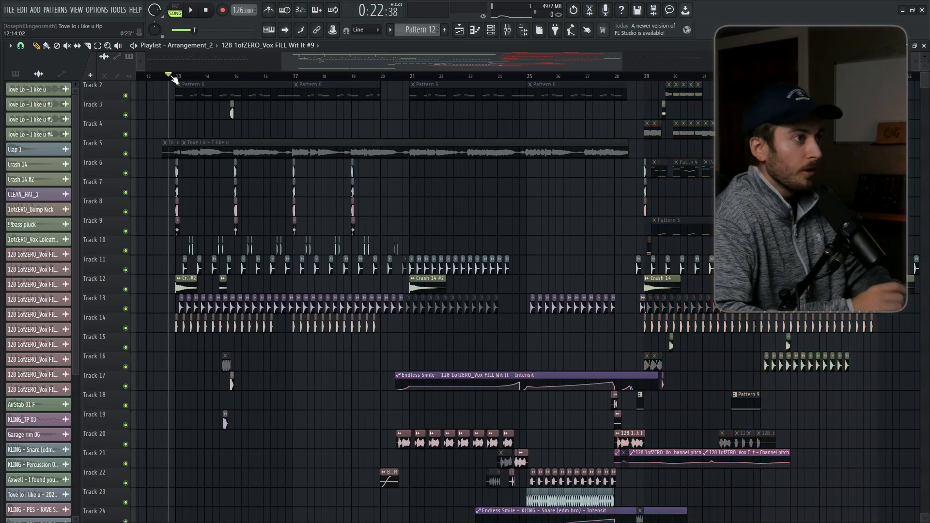
key("space")
scroll(276, 294, "up", 1)
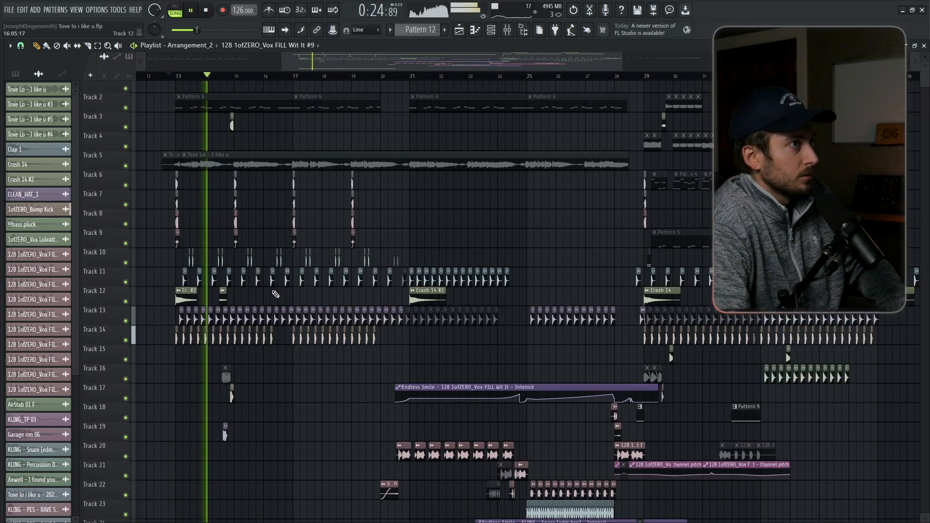
scroll(639, 301, "down", 2)
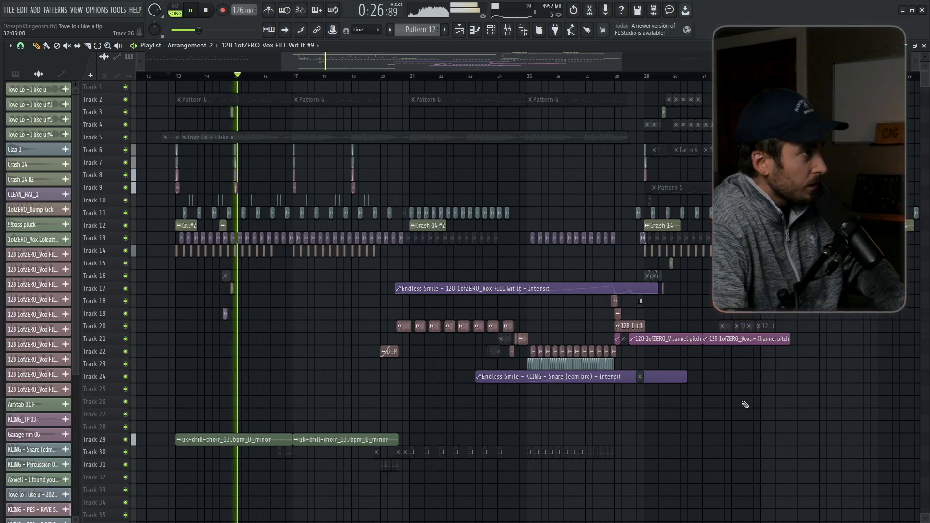
scroll(745, 404, "up", 2)
scroll(512, 284, "up", 2)
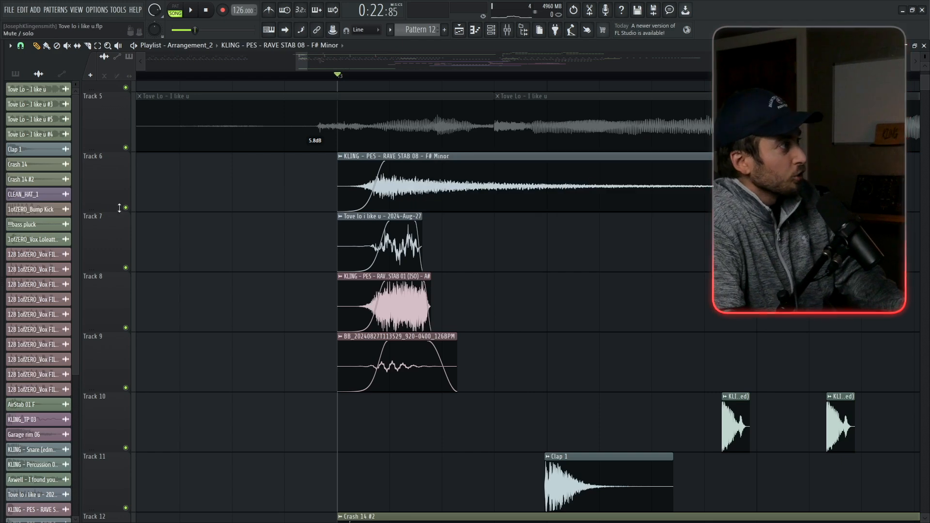
Audition the uk-drill-choir clip on Track 29, toggling the track's solo to compare it with the full mix.
key("space")
double_click(440, 239)
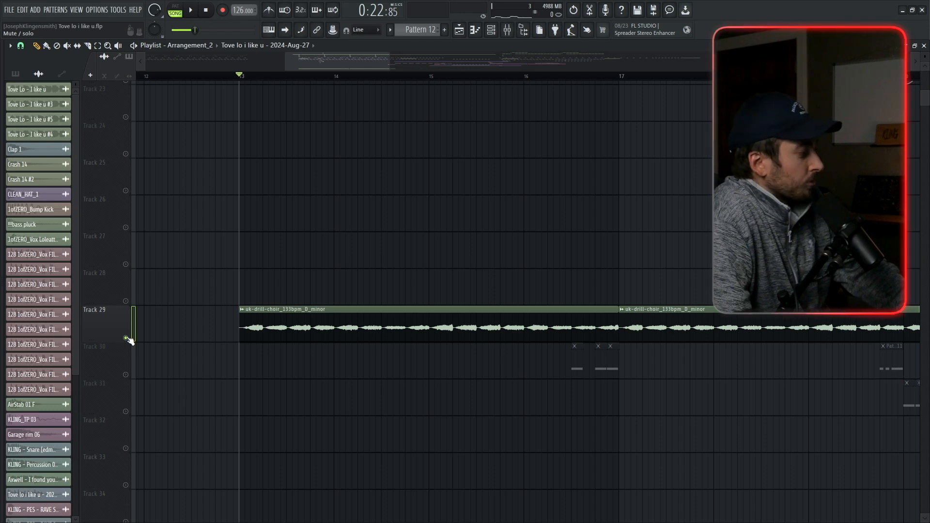
right_click(126, 338)
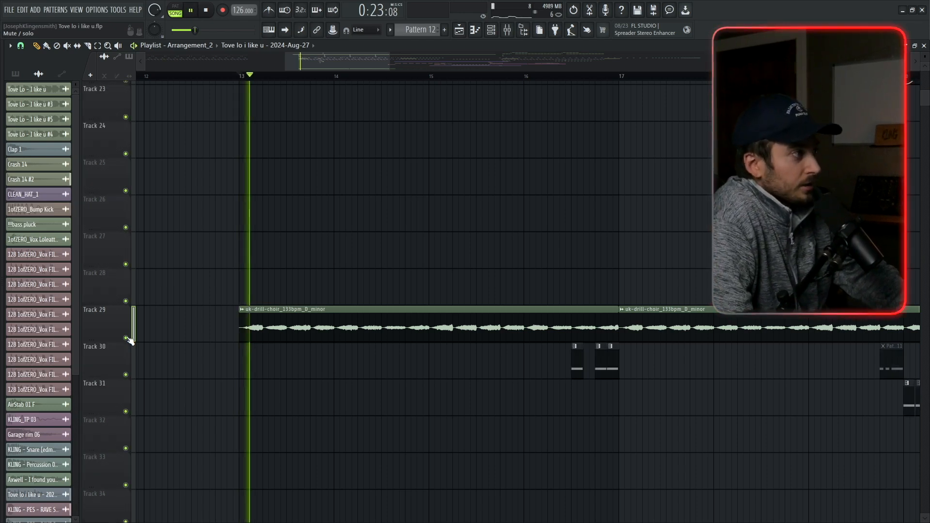
right_click(126, 338)
key("space")
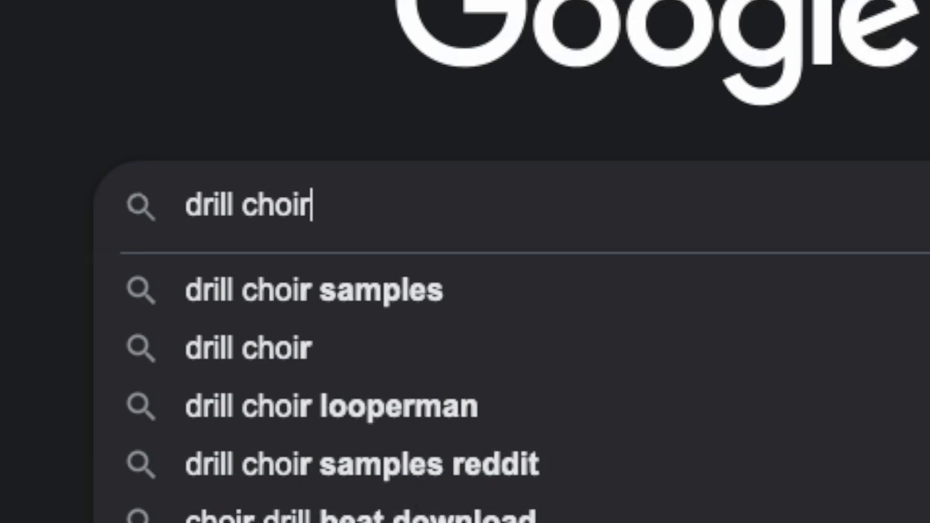
Search Google in the browser for drill choir samples.
type("samles")
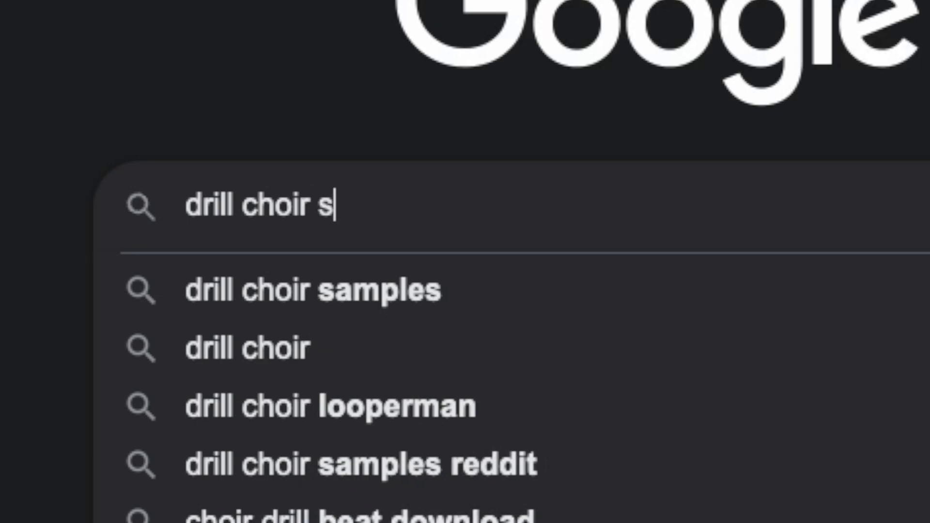
key("Return")
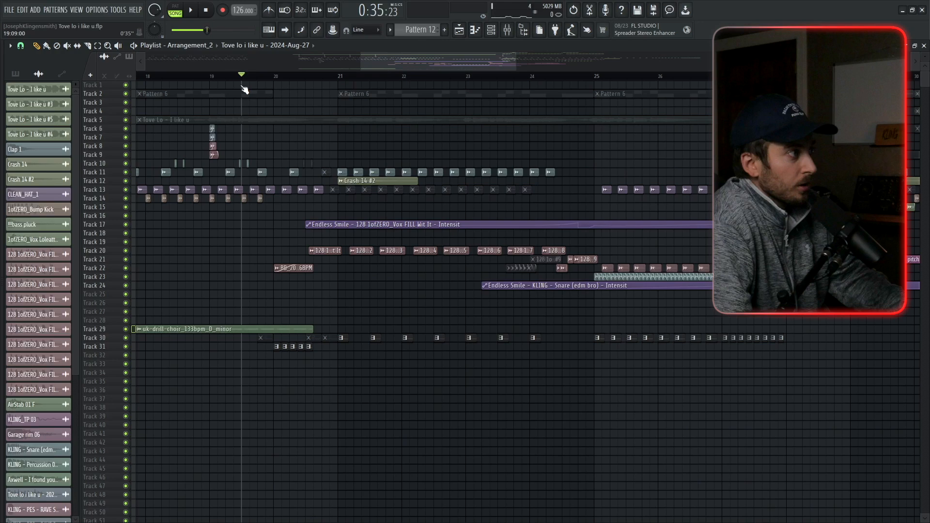
Play Arrangement_2 from the middle of bar 19 and follow the vocal fills and automation through the build-up.
key("space")
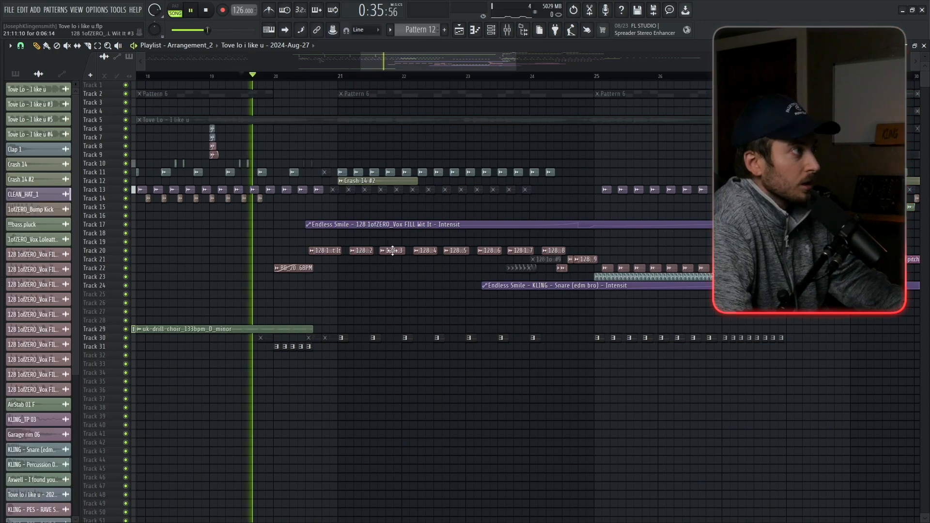
left_click_drag(245, 89, 691, 380)
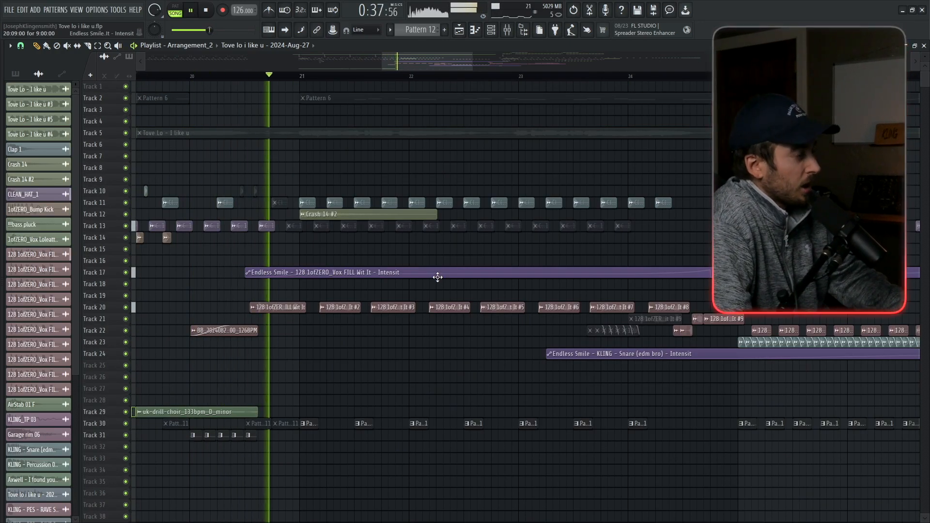
right_click(463, 281, "ctrl")
right_click(463, 281, "ctrl")
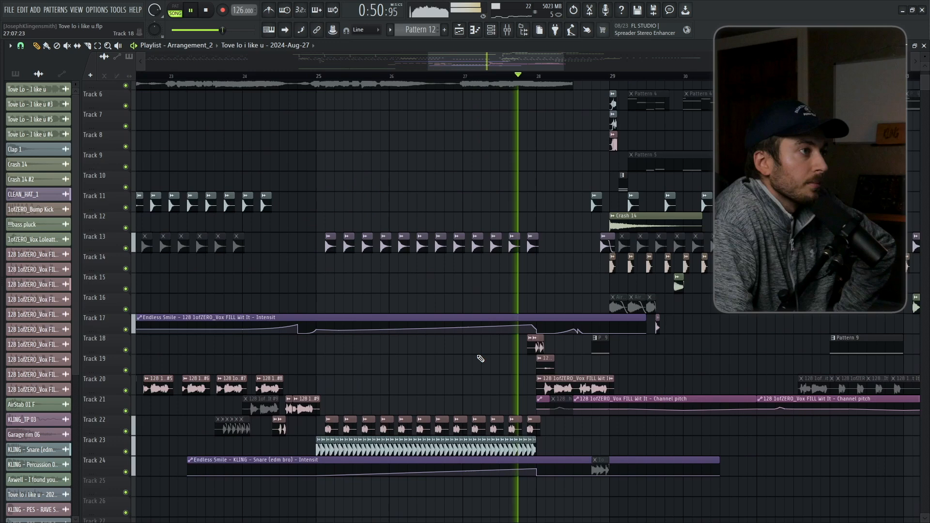
left_click_drag(478, 356, 442, 366)
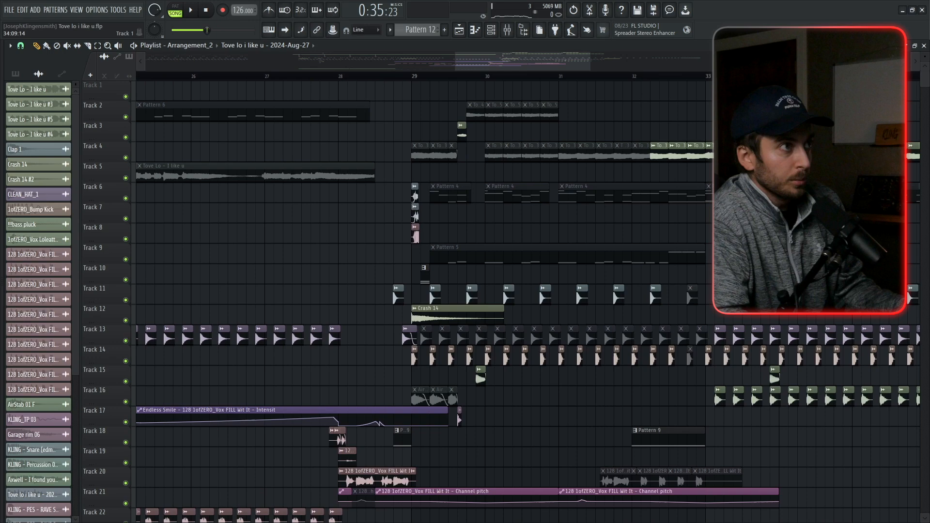
Examine the drop's clips and play the transition out of the build-up into the drop.
left_click_drag(552, 198, 430, 211)
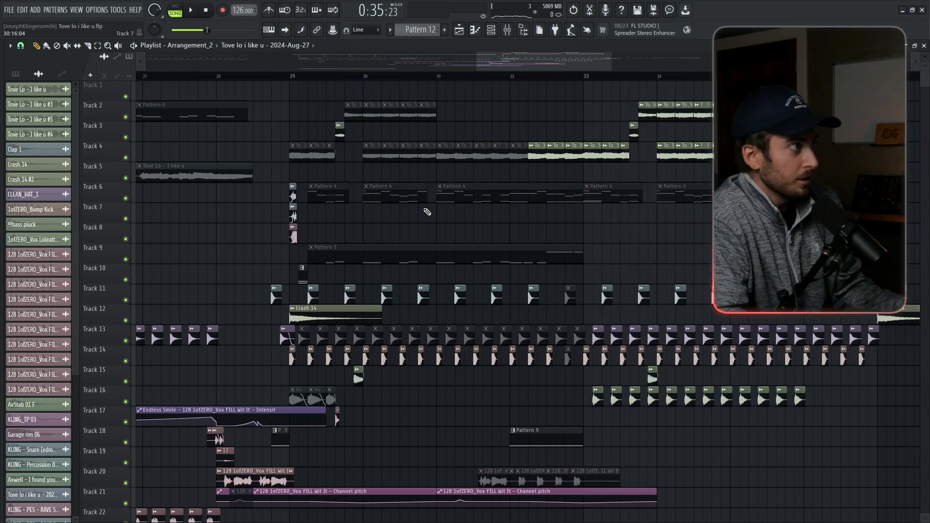
left_click_drag(281, 93, 907, 171)
scroll(515, 197, "left", 5)
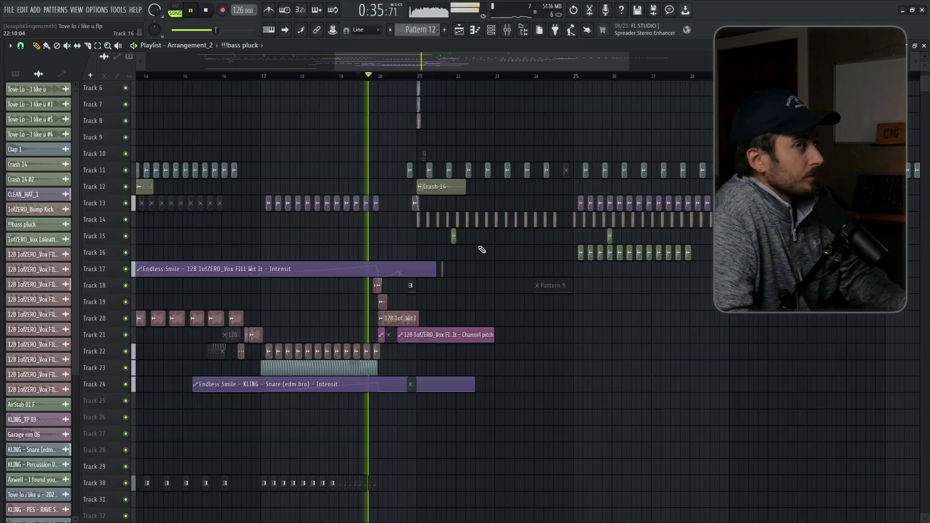
scroll(482, 249, "up", 6)
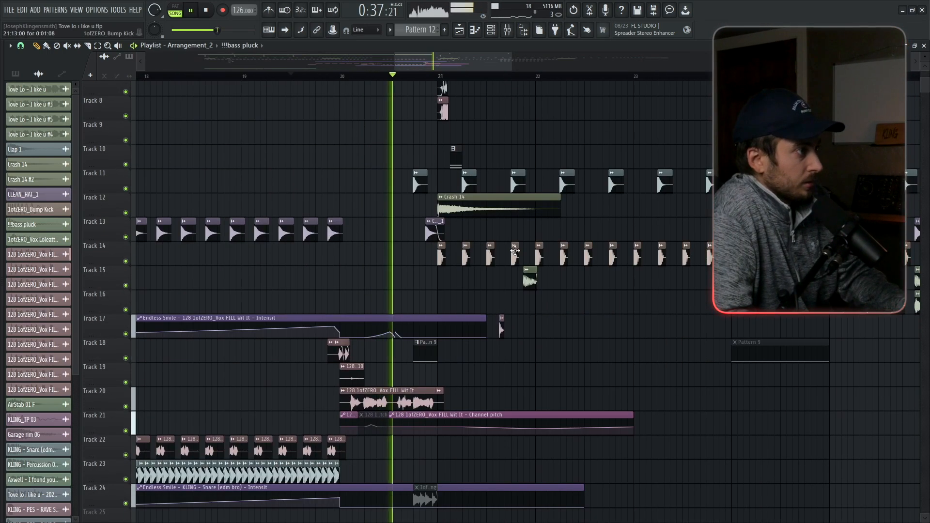
scroll(504, 300, "up", 4)
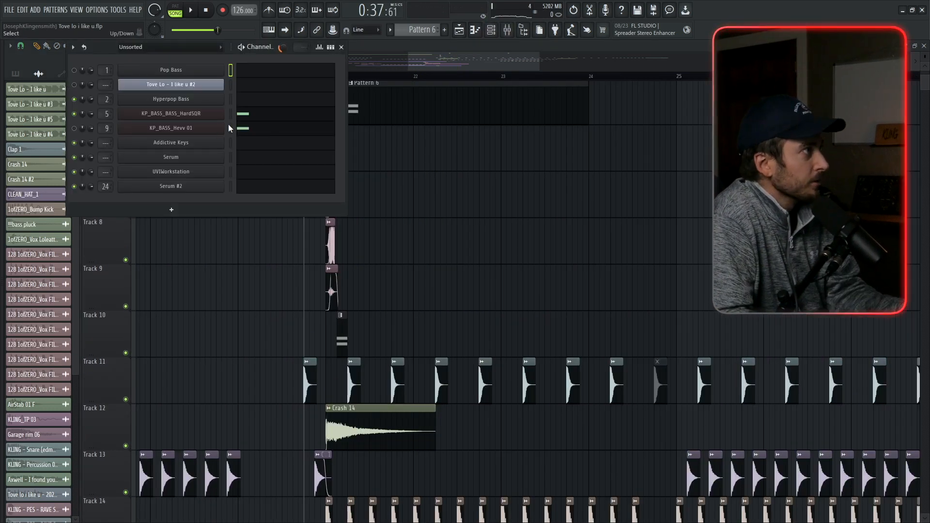
Open the KP_BASS_BASS_HardSQR bass channel and browse Serum's bass presets, settling on KLING ID24'_BASS_Swerve Gnaw.
left_click(185, 116)
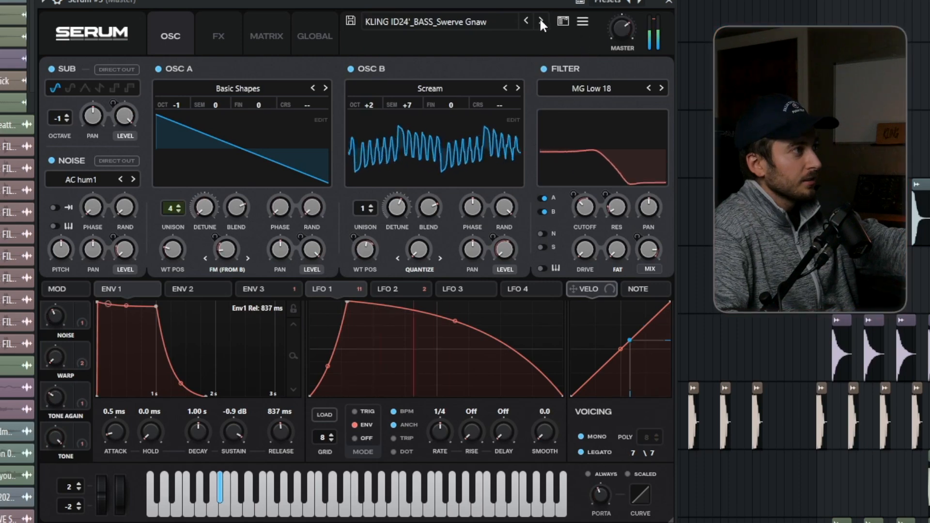
left_click(528, 21)
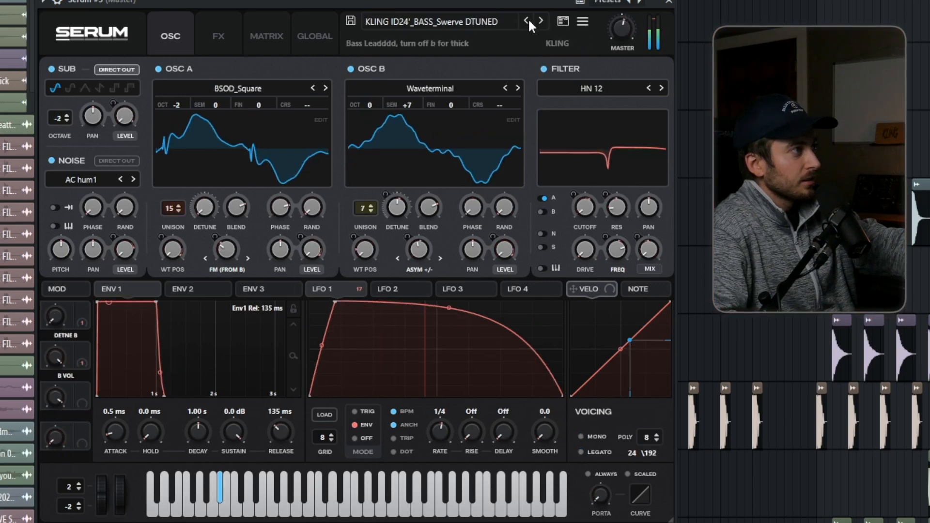
left_click(536, 20)
left_click(535, 20)
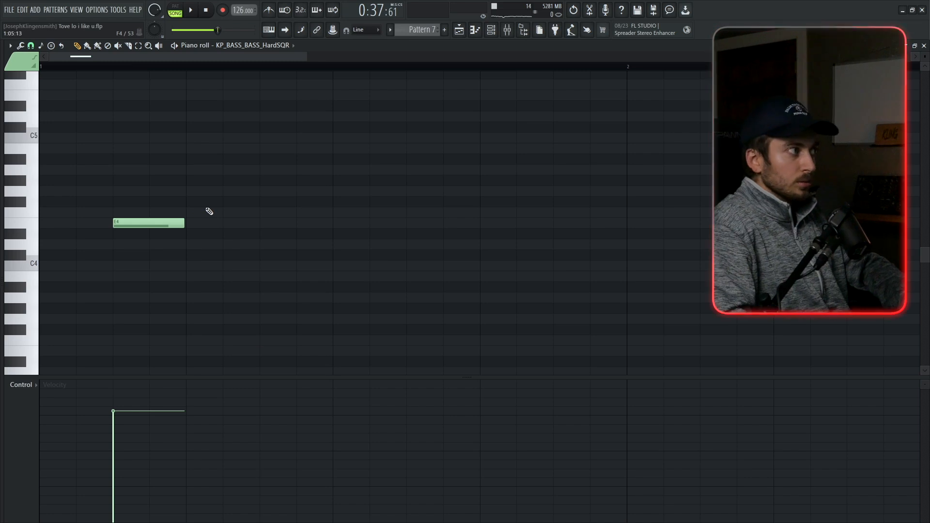
Add an F#4 note directly after the E4 note in Pattern 7's KP_BASS_BASS_HardSQR part and return to the playlist.
left_click(196, 193)
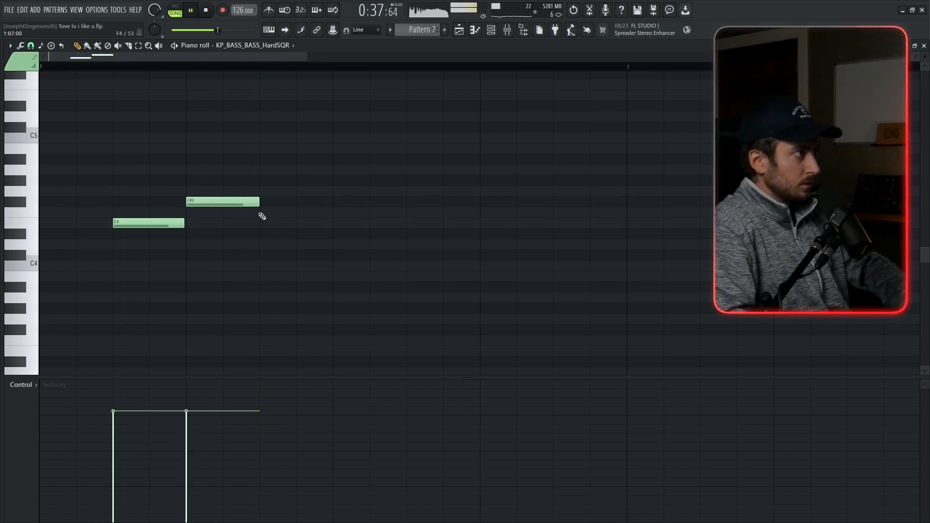
key("F5")
Open Serum #3's notes in Pattern 7 and add another E4 after the three short notes in bar 2.
left_click(492, 30)
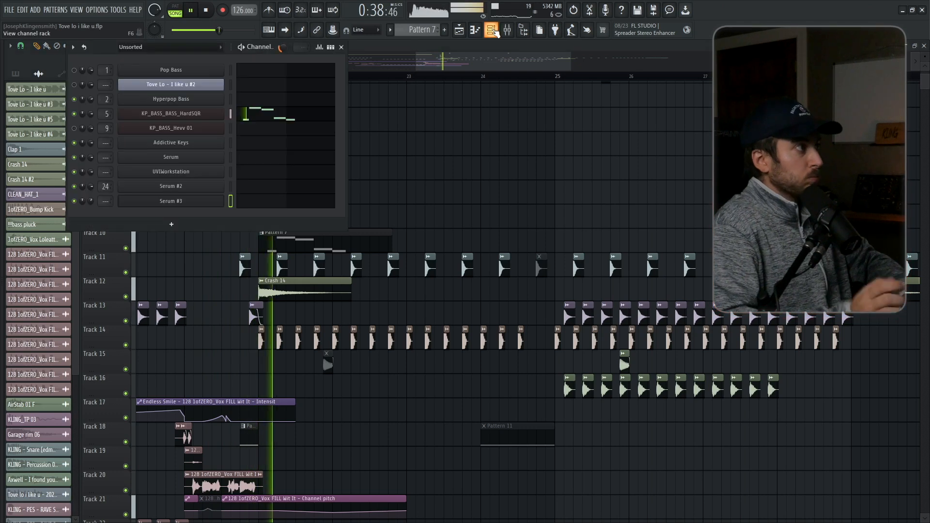
left_click(225, 195)
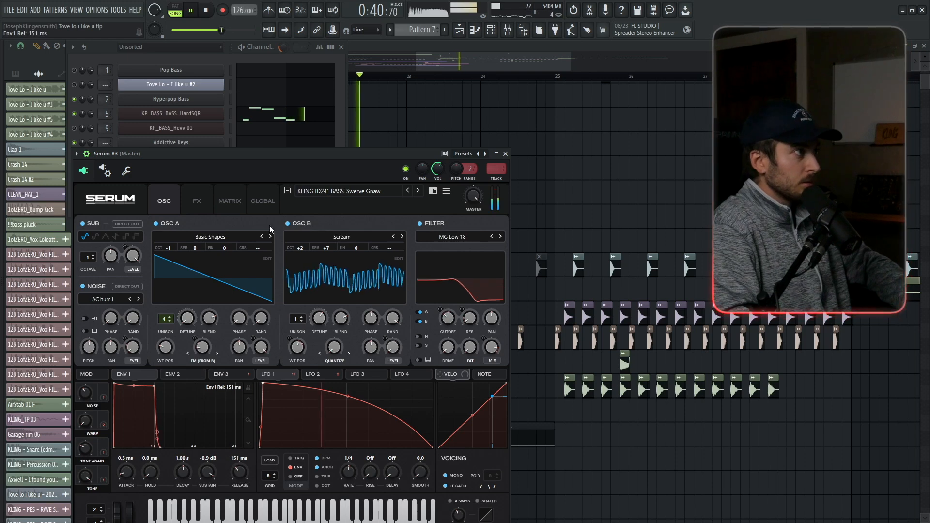
left_click(293, 125)
key("space")
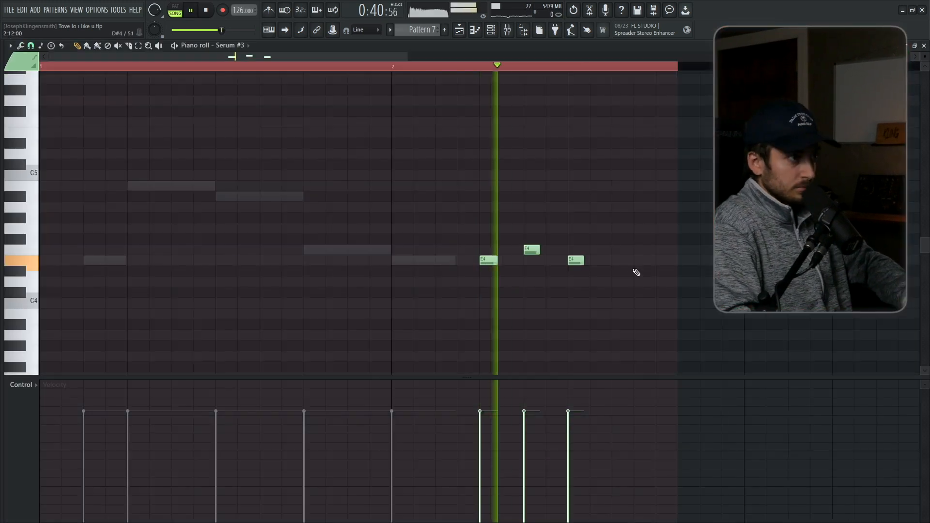
left_click(637, 262)
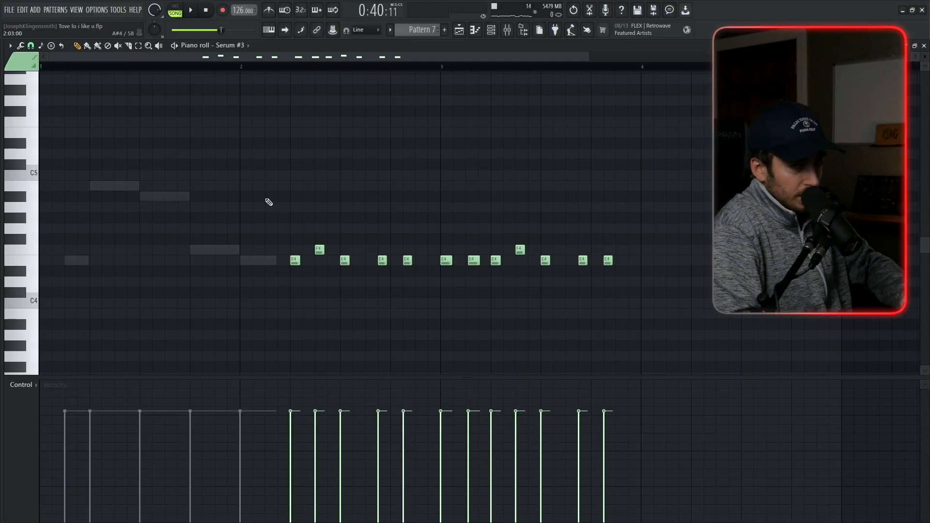
Transpose the Serum #3 notes in Pattern 7 down one octave and check the Swerve Gnaw sound in playback.
key("ctrl+Down")
scroll(269, 202, "down", 1)
key("space")
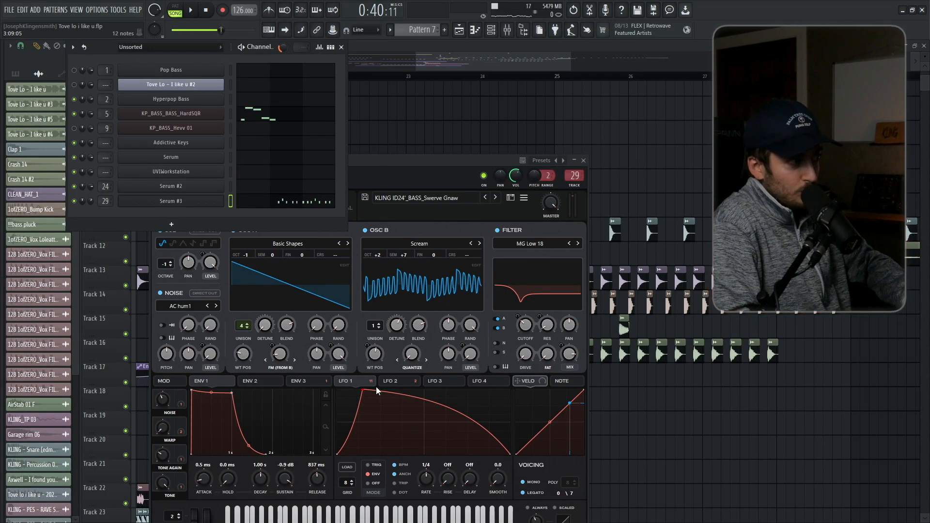
key("space")
left_click_drag(317, 473, 317, 478)
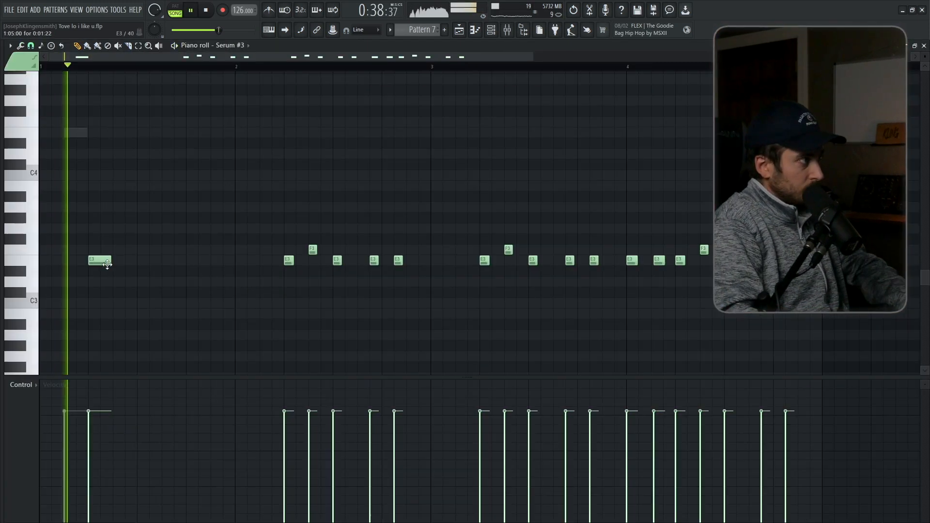
Replace the first of the two E3 notes in Serum #3's Pattern 7 part with F3 and return to the playlist.
key("space")
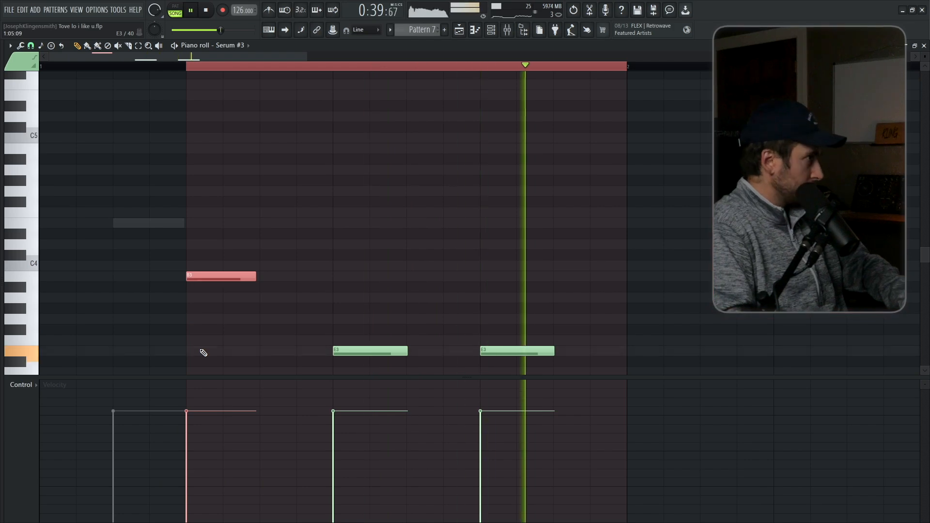
key("space")
right_click(348, 351)
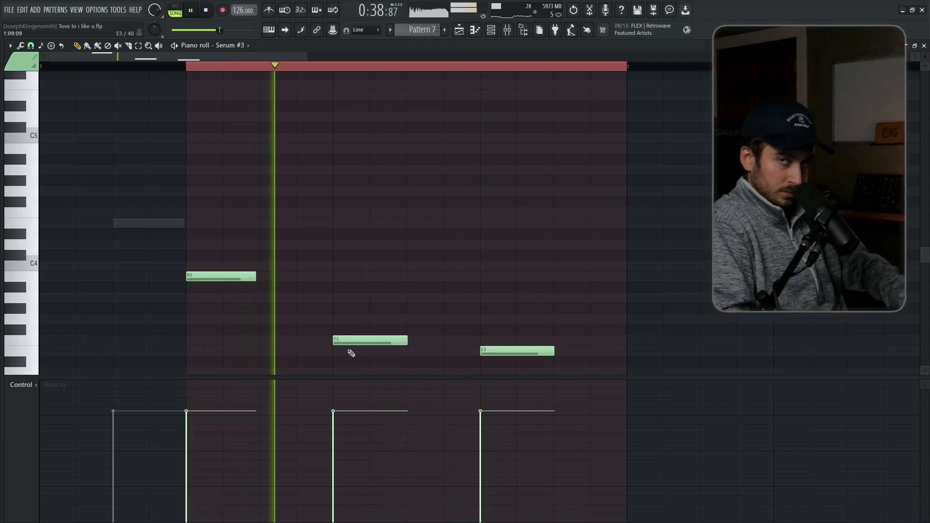
key("F5")
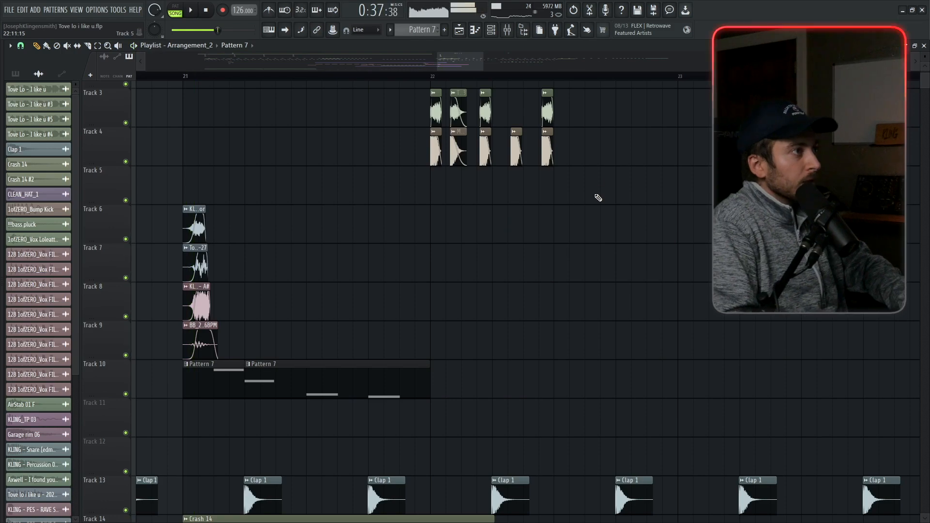
Set the Tone macro of Serum's Swerve Gnaw bass to 100%.
left_click_drag(598, 198, 420, 86)
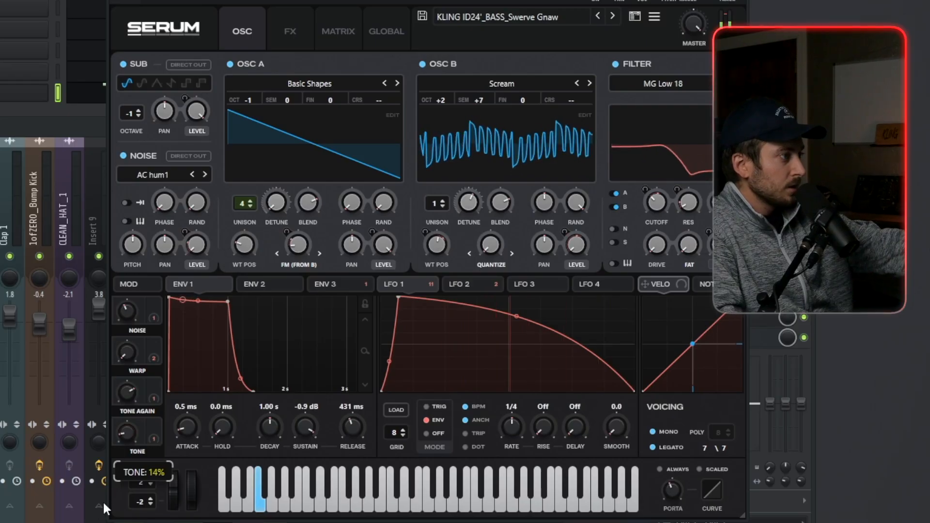
left_click_drag(103, 501, 117, 425)
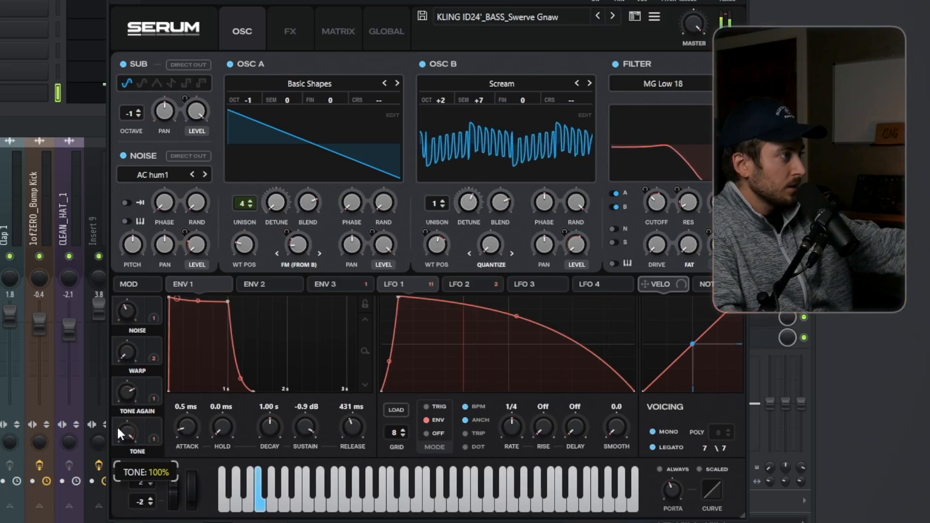
Adjust Serum #3's Noise macro and automate it over the bass part starting at bar 21.
mouse_move(125, 335)
left_mouse_down()
mouse_move(150, 240)
mouse_move(134, 375)
mouse_move(134, 325)
mouse_move(124, 358)
mouse_move(140, 246)
mouse_move(130, 331)
mouse_move(115, 341)
left_mouse_up()
left_click(130, 332)
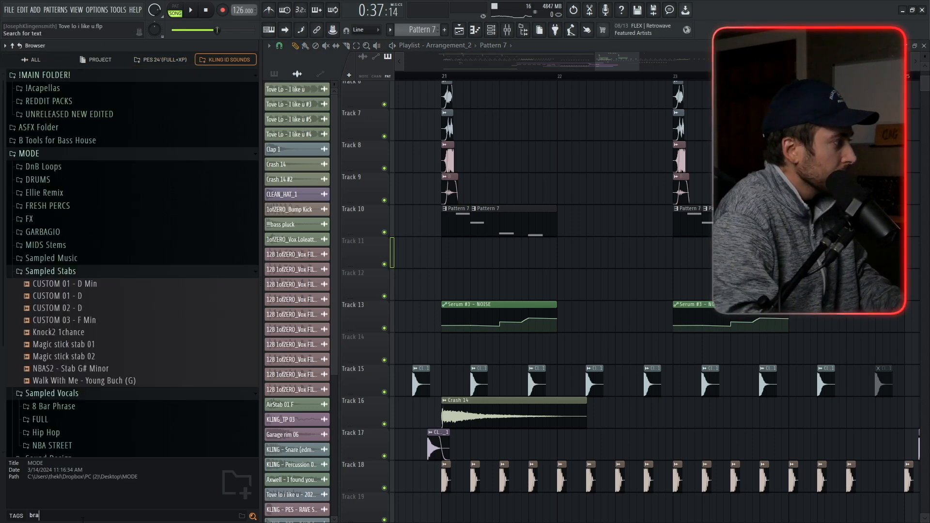
Search the sample library for brass and place KLING - PESXP - BRASS 04 - B under the second Pattern 7 clip in bar 21.
type("ss")
left_click(142, 393)
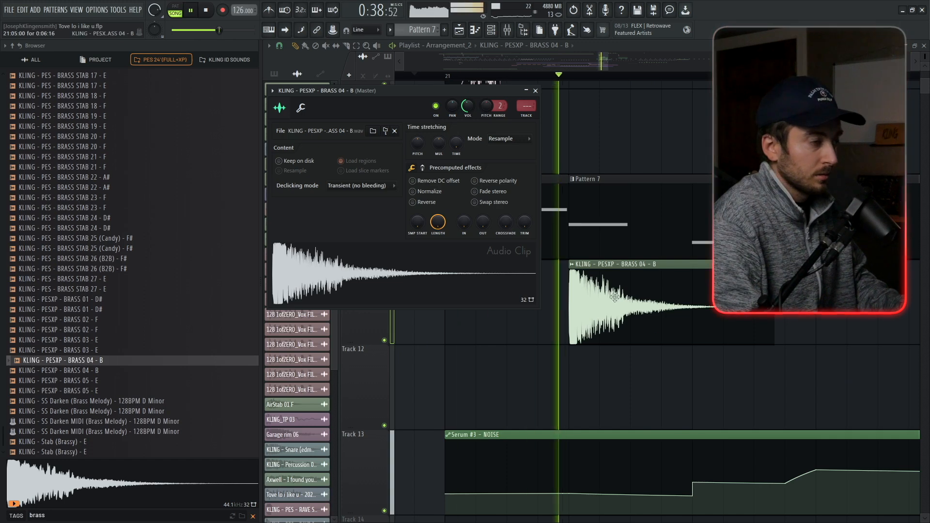
key("Escape")
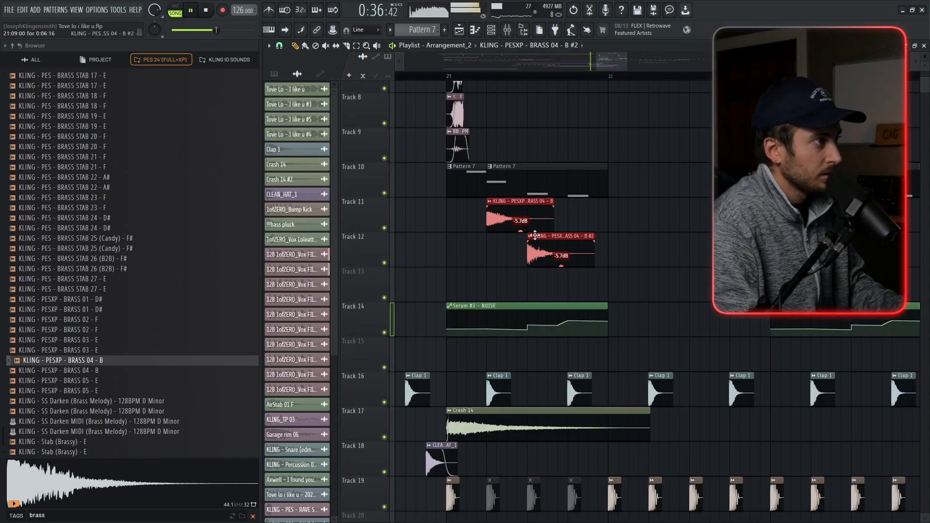
Set the time-stretching mode of the second brass clip, KLING - PESXP - BRASS 04 - B #2, to Stretch Pro.
double_click(573, 253)
left_click(515, 151)
left_click(517, 191)
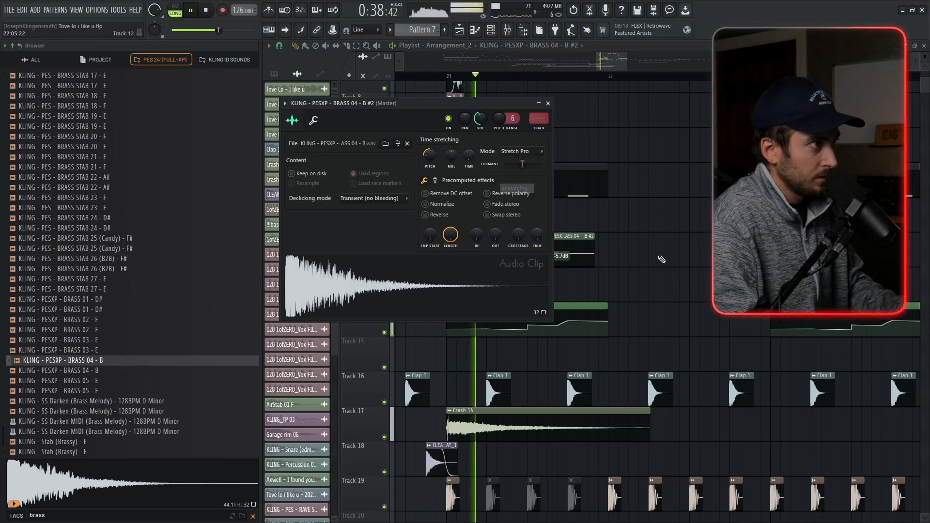
key("Escape")
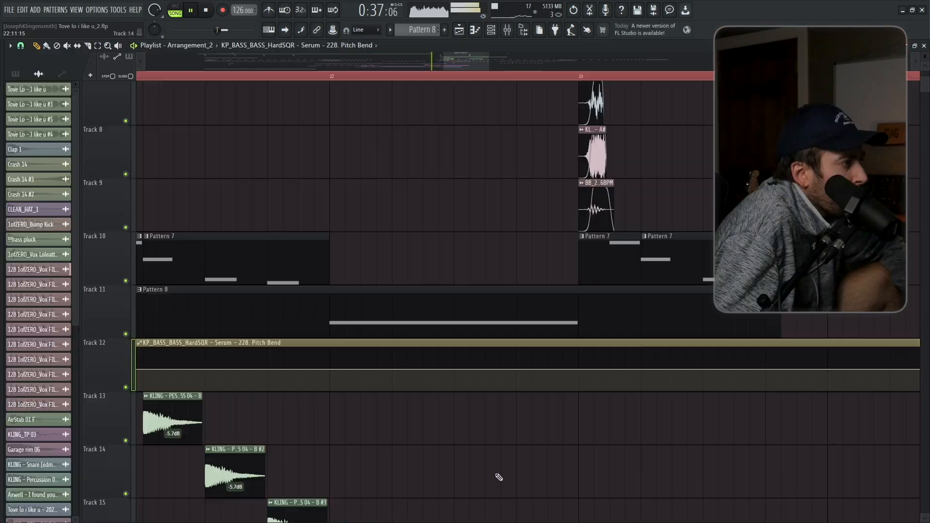
Add two control points to the KP_BASS_BASS_HardSQR pitch bend automation on Track 12 just after bar 22.
right_click(361, 369)
right_click(393, 369)
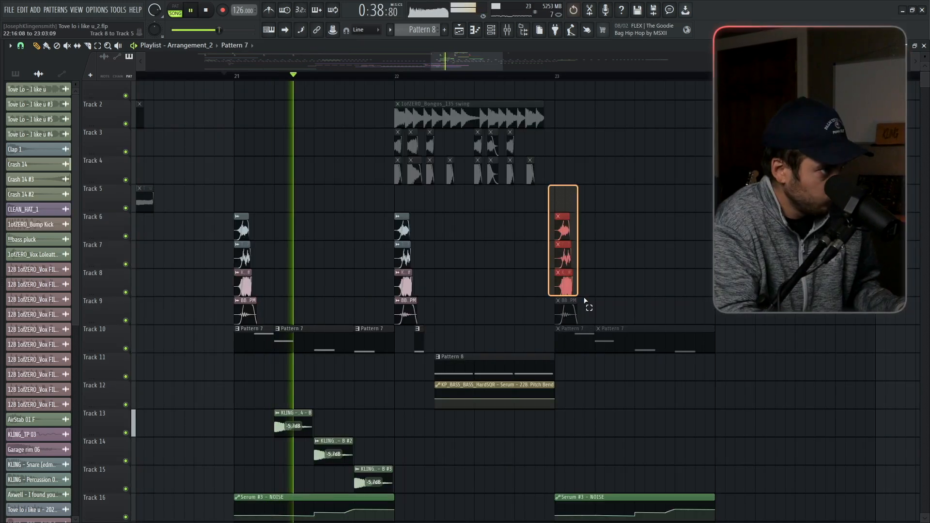
Replace the muted stab and Pattern 7 clips at bar 23 with a copy of bar 22's stabs, Pattern 8 and pitch bend clips.
left_click_drag(585, 301, 622, 342)
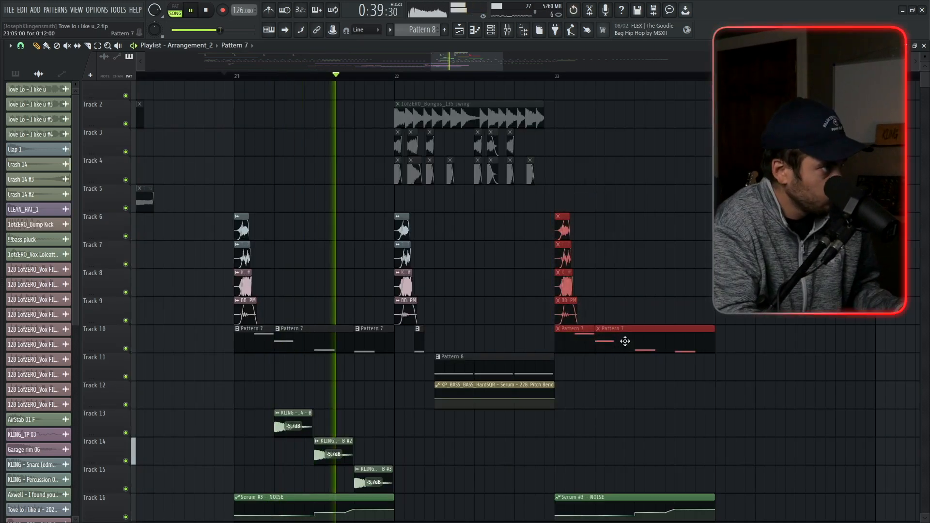
left_click_drag(601, 402, 402, 236)
key("ctrl+b")
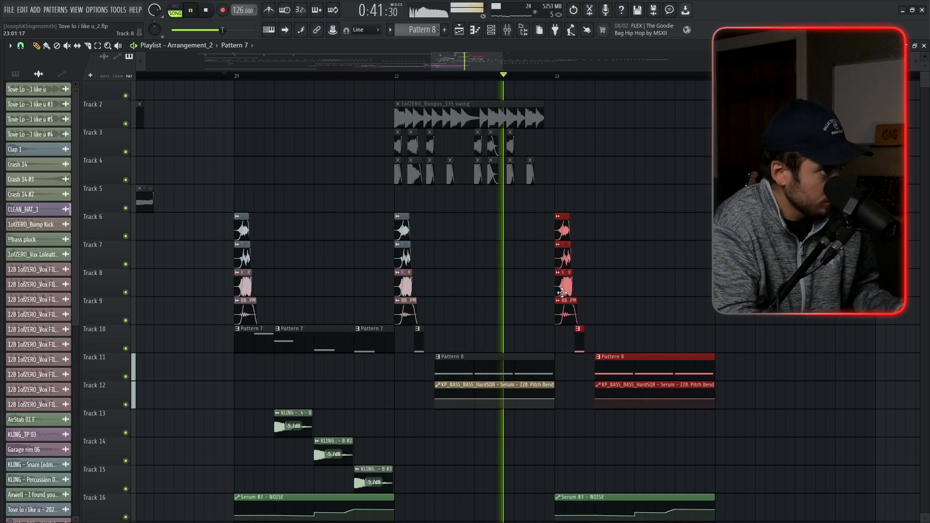
left_click(642, 256)
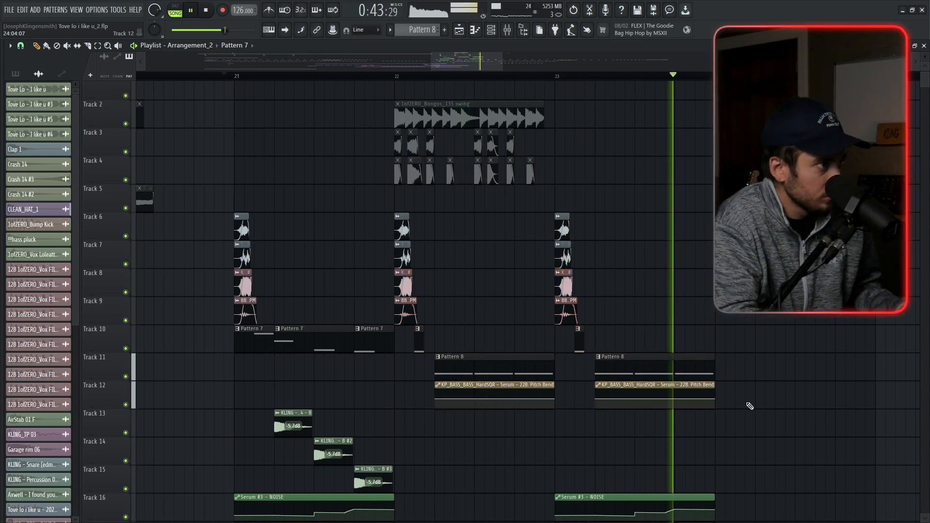
left_click_drag(561, 207, 716, 405)
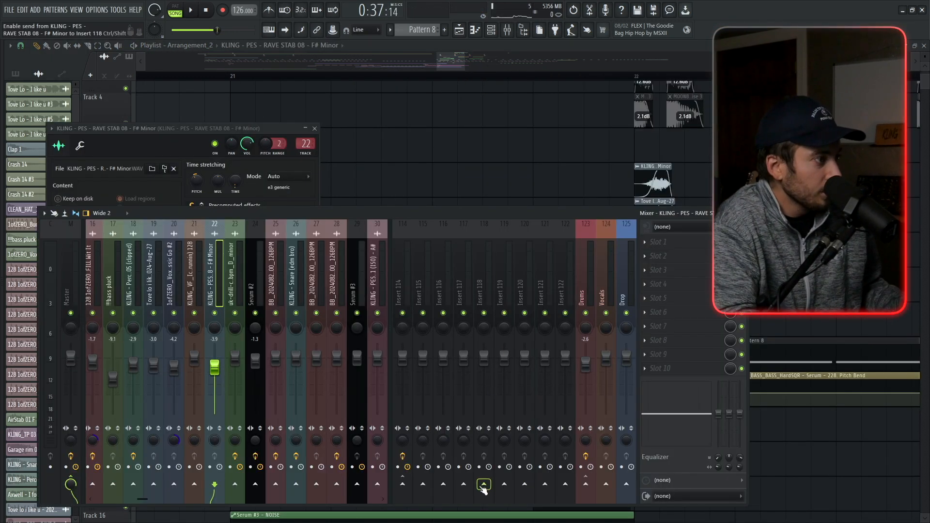
Route the rave stab mixer tracks to Insert 118, load ValhallaVintageVerb there and set its mix level to 0%.
right_click(484, 488)
left_click(498, 490)
right_click(429, 177)
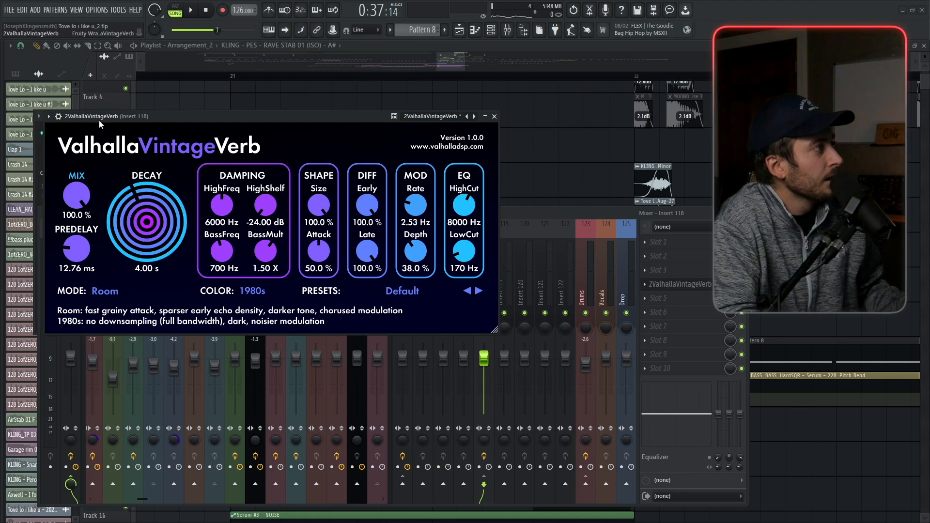
left_click_drag(100, 124, 278, 388)
left_click_drag(730, 285, 730, 334)
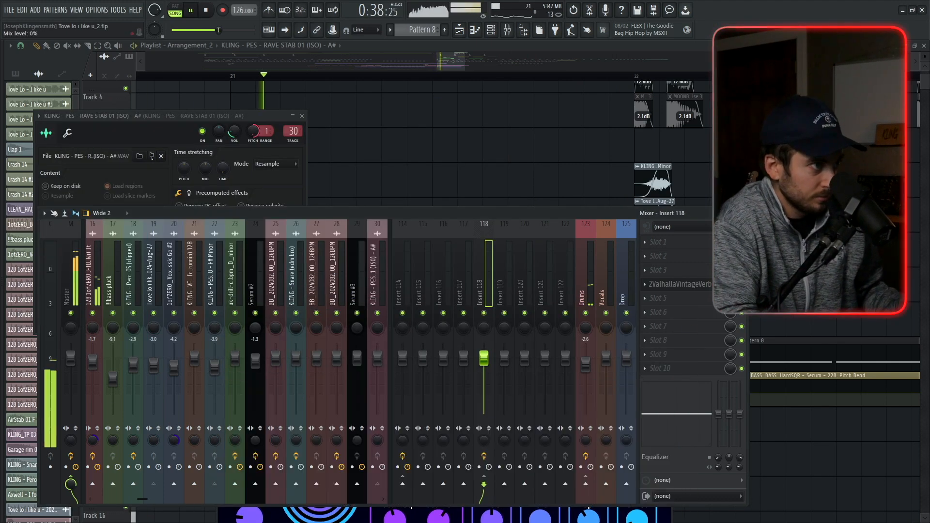
key("F5")
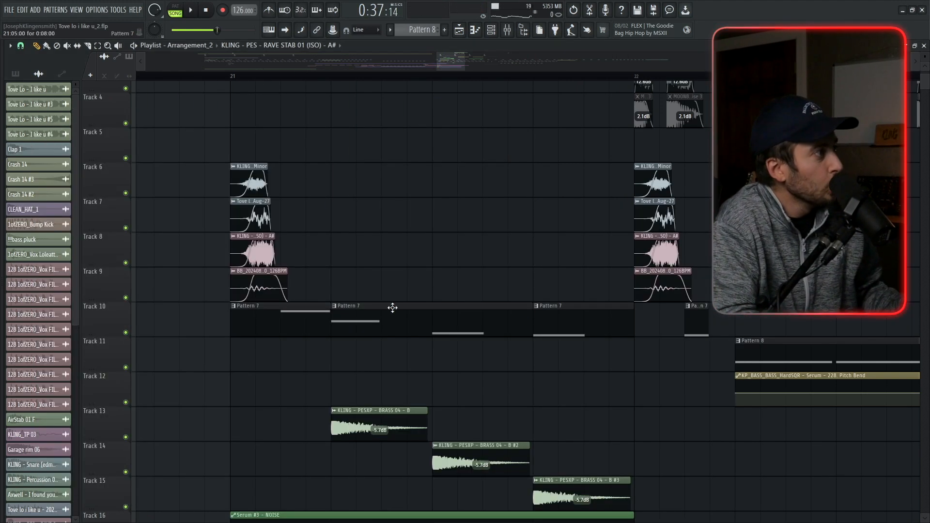
key("space")
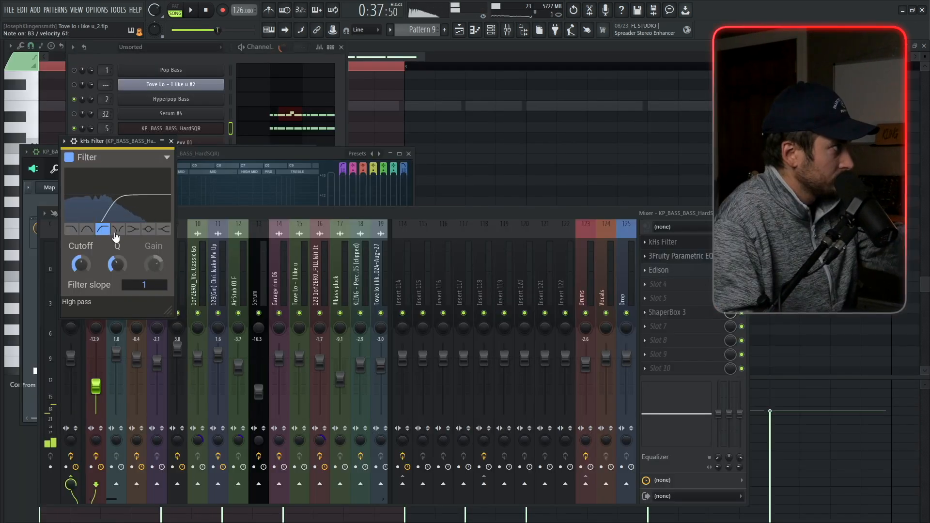
Switch the HardSQR bass's kHs Filter from high pass to notch and adjust the cutoff of SerumFX's Bandreject filter.
left_click(117, 229)
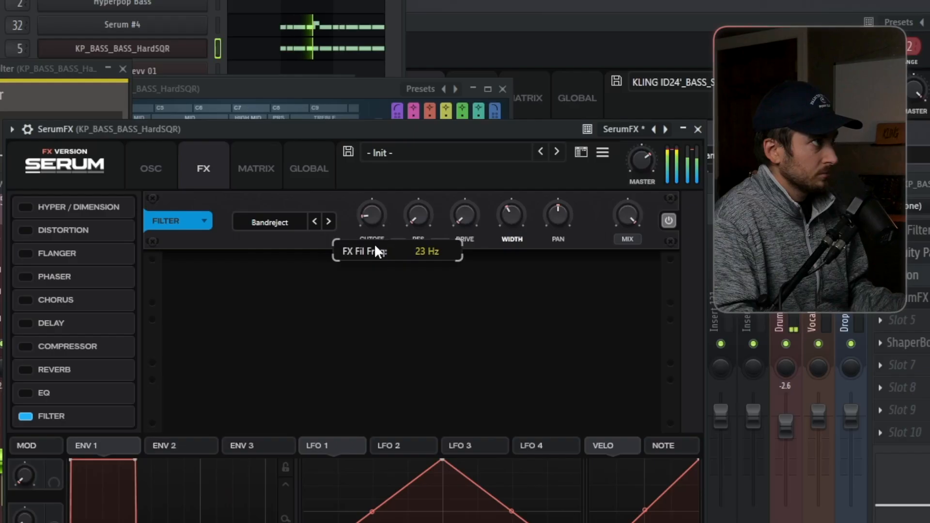
left_click_drag(374, 243, 388, 167)
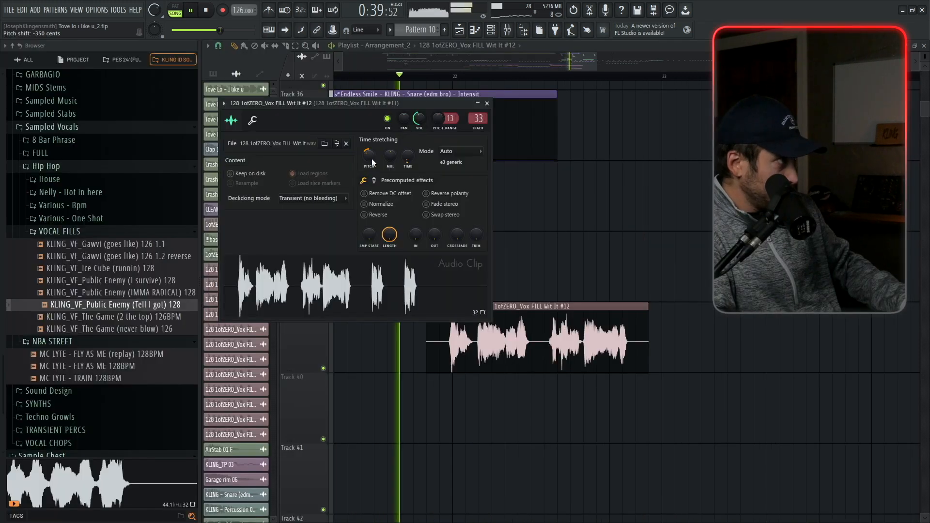
Adjust the pitch shift of the Vox FILL Wit It #12 clip and select its repeated clips on Tracks 39 and 40.
mouse_move(371, 158)
left_mouse_down()
mouse_move(380, 141)
mouse_move(371, 155)
left_mouse_up()
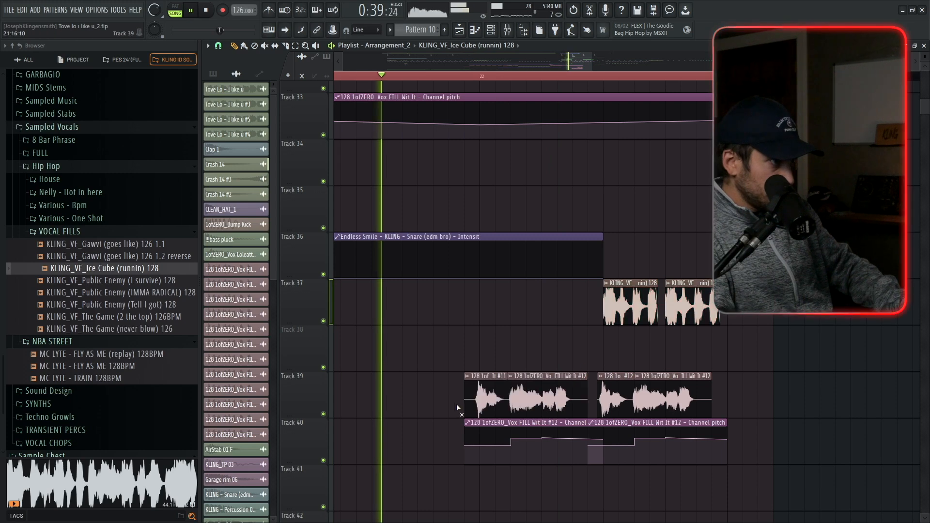
mouse_move(629, 375)
left_mouse_down()
mouse_move(678, 385)
mouse_move(560, 414)
left_mouse_up()
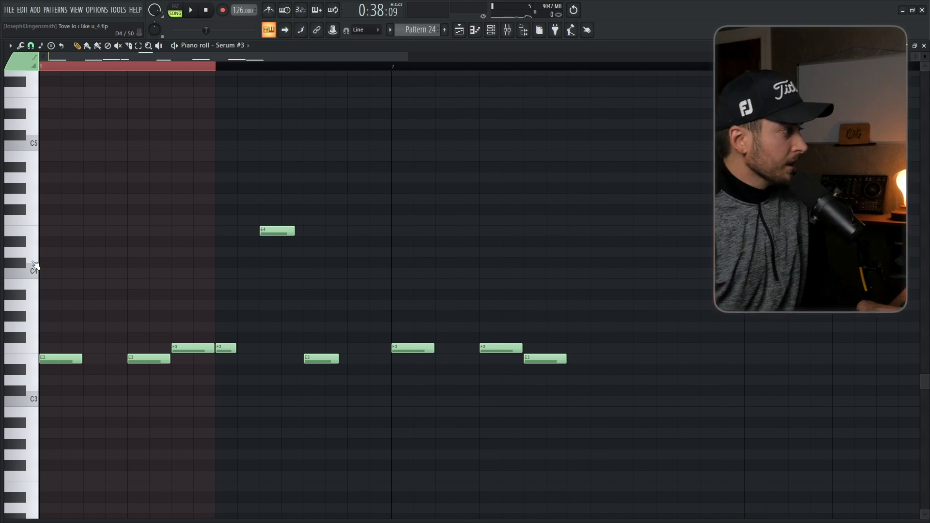
Return from Serum #3's notes to the playlist and solo Track 25 to hear Pattern 39.
key("F5")
left_click(214, 394)
scroll(188, 302, "down", 4)
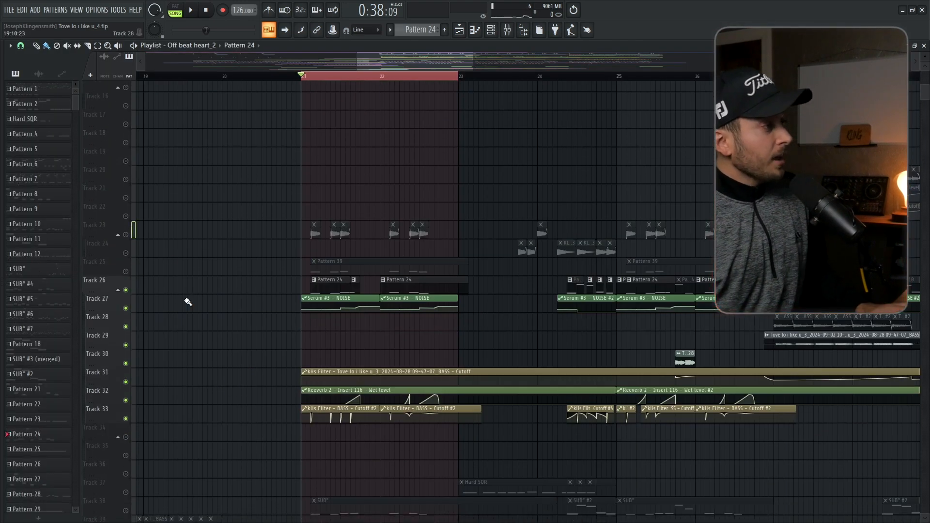
left_click(126, 271, "ctrl")
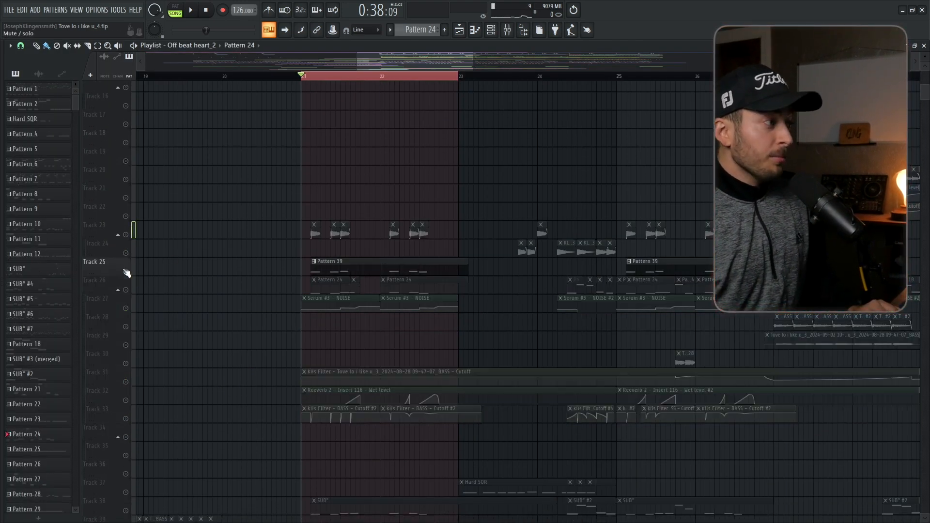
key("space")
Stop playback and examine the whole Patcher effect chain of KP_BASS_Hevv 01 #2.
left_click(494, 33)
key("space")
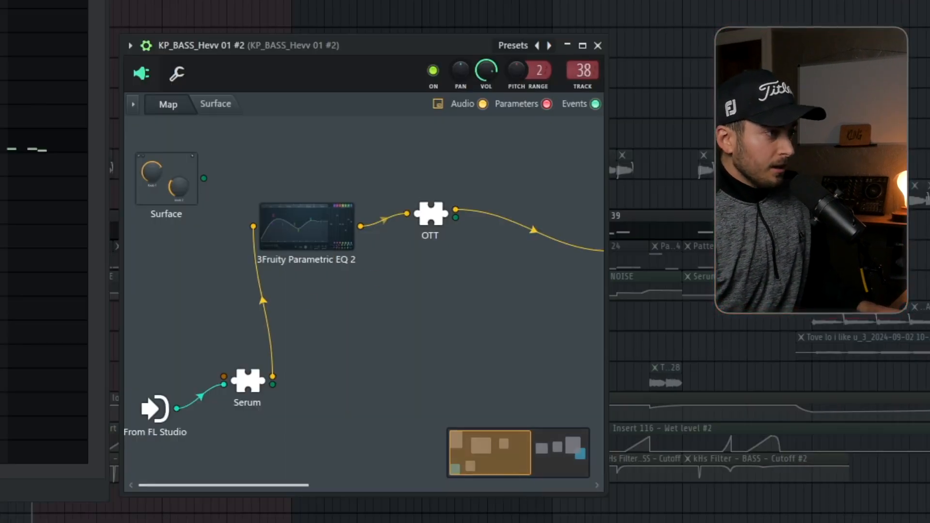
left_click_drag(506, 470, 559, 473)
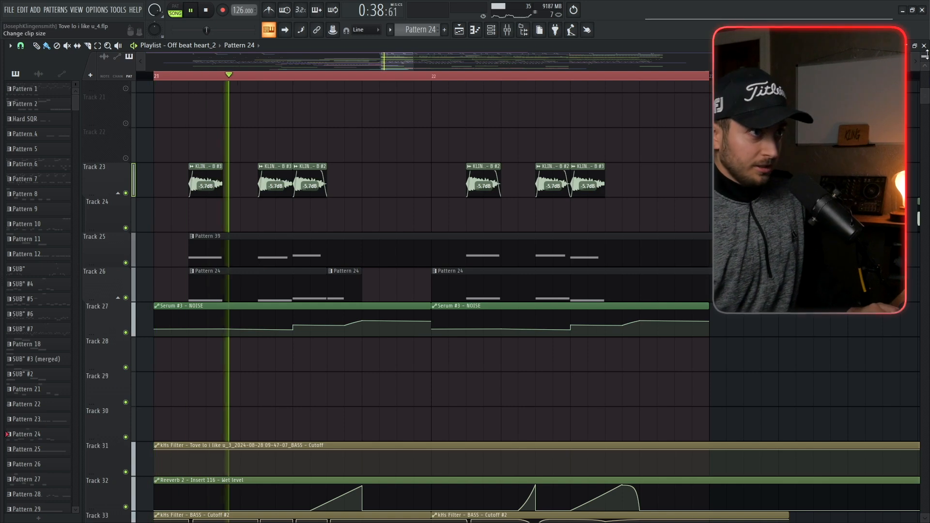
Listen to the layered brass and bass clips in bars 21–22 and examine the surrounding drop tracks in the playlist.
scroll(301, 242, "up", 3)
left_click_drag(924, 57, 924, 61)
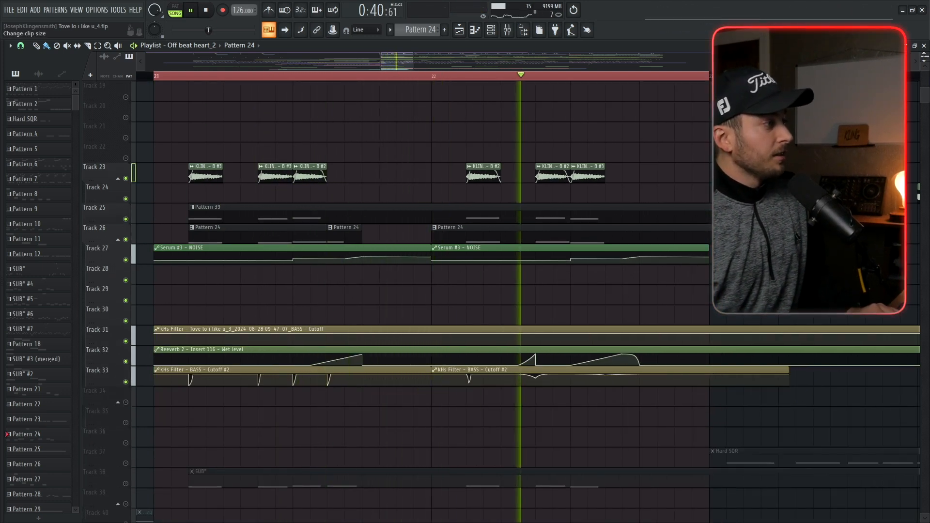
key("space")
scroll(477, 277, "down", 6)
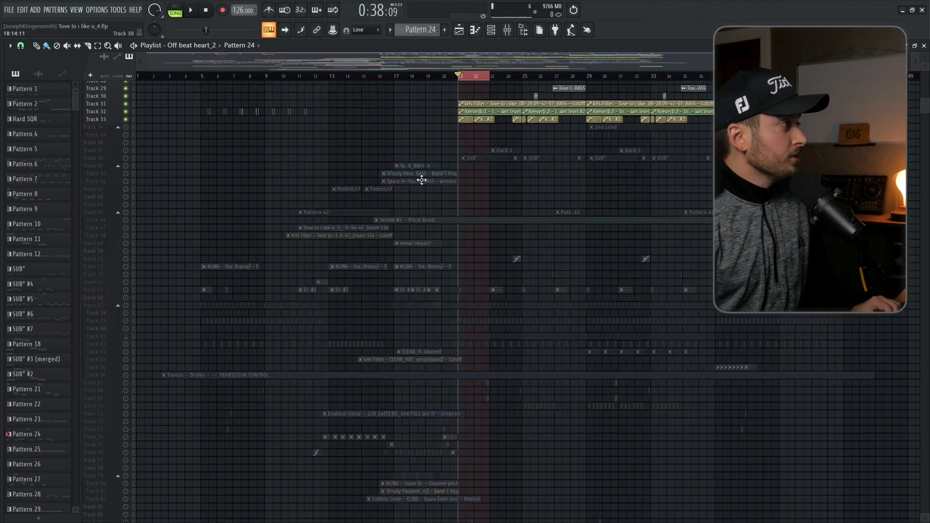
scroll(571, 194, "up", 2)
scroll(406, 257, "up", 3)
left_click_drag(446, 228, 415, 131)
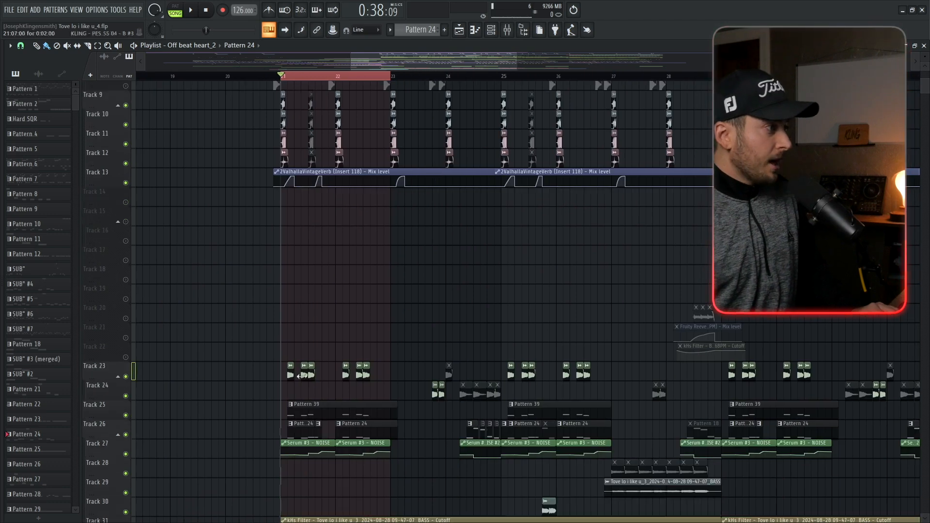
left_click_drag(258, 324, 375, 473)
Set the playback range from bar 23 to bar 25 and listen to the soloed Hard SQR pattern on Track 37.
left_click(396, 318, "ctrl")
left_click_drag(397, 318, 261, 164)
left_click_drag(288, 76, 406, 78)
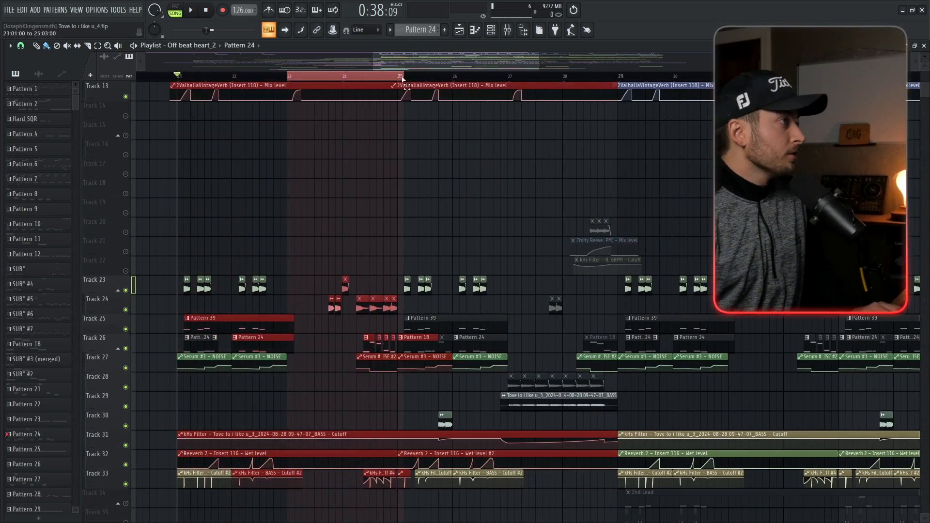
scroll(326, 307, "down", 13)
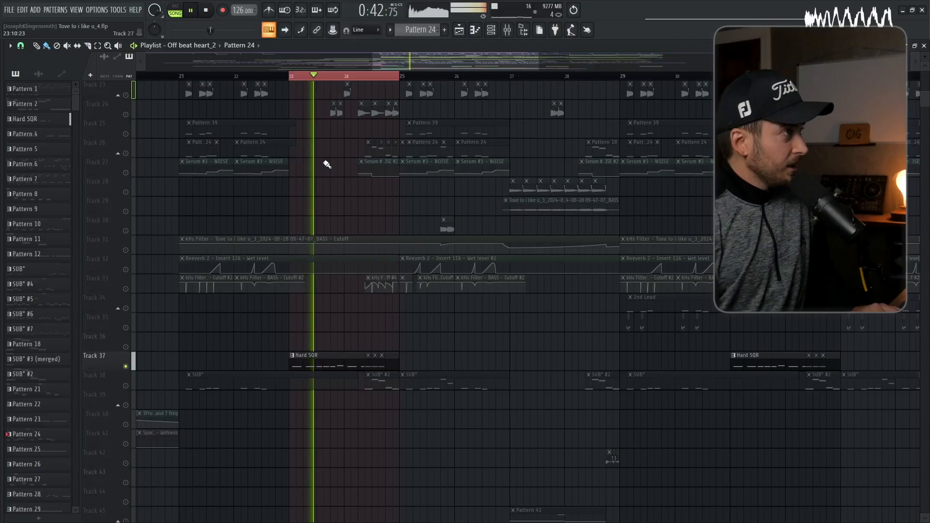
key("space")
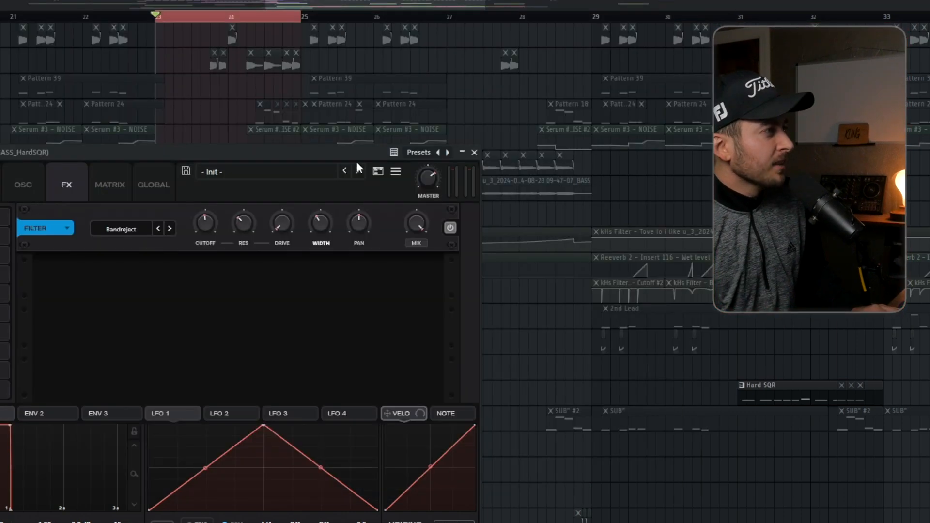
Place the SerumFX window beside Parametric EQ 2 and examine the Hard SQR bass's Bandreject filter during playback.
left_click_drag(355, 158, 658, 67)
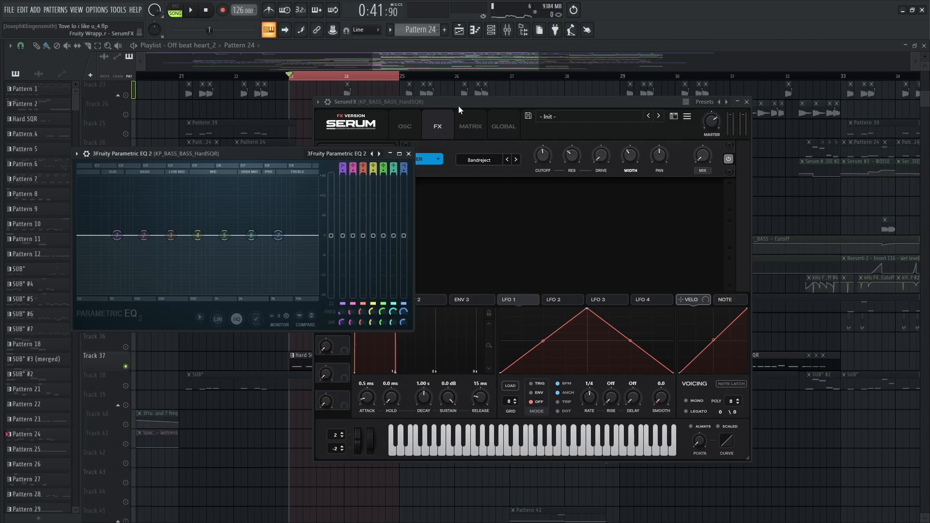
left_click_drag(458, 101, 586, 97)
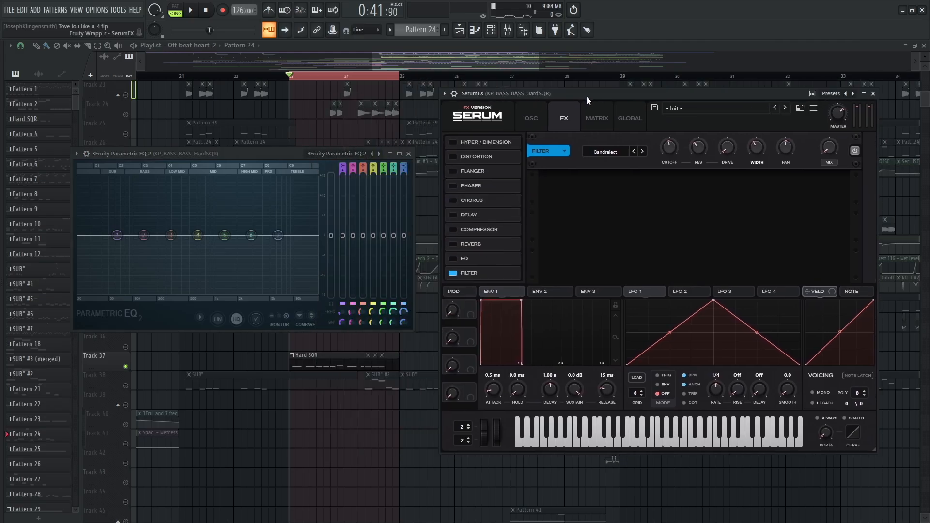
key("space")
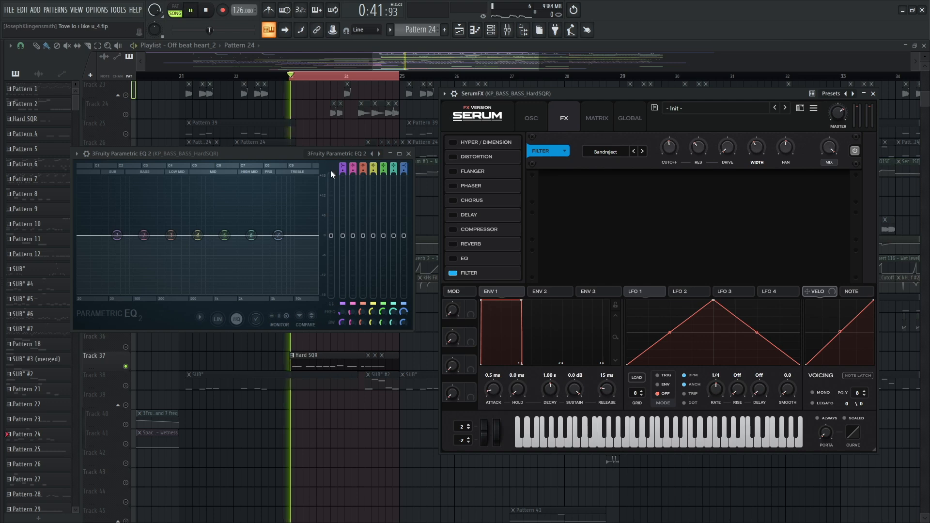
key("space")
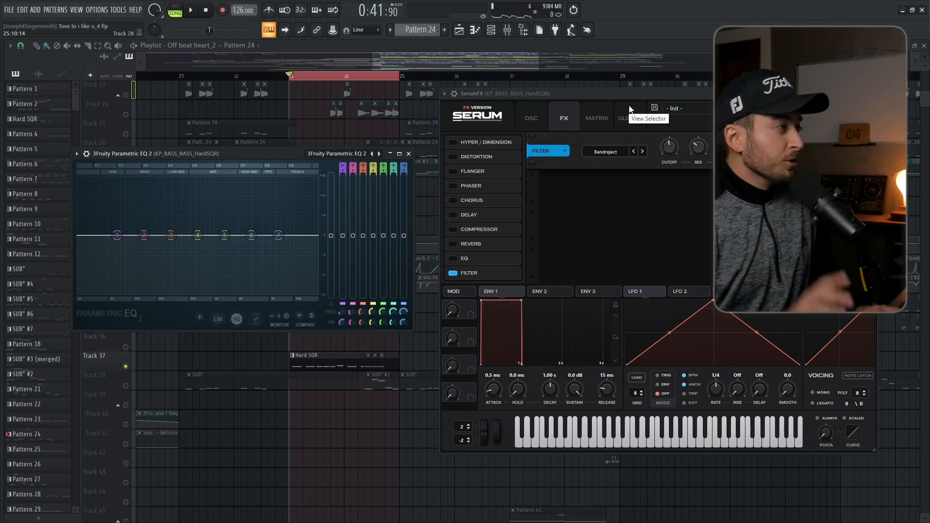
key("space")
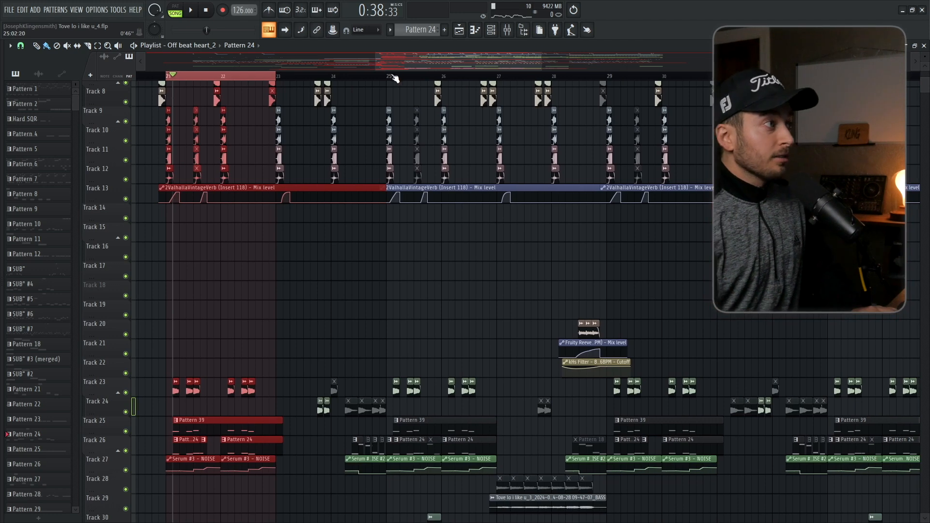
Select bars 27–28 for playback, clear the range and play the full arrangement from bar 5.
left_click(393, 77, "ctrl")
left_click_drag(608, 80, 501, 91)
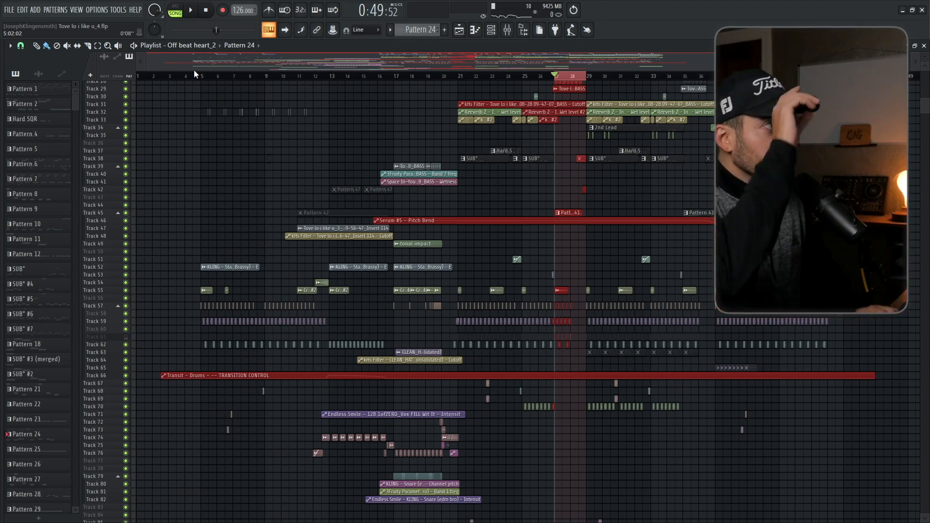
left_click(204, 78, "ctrl")
key("space")
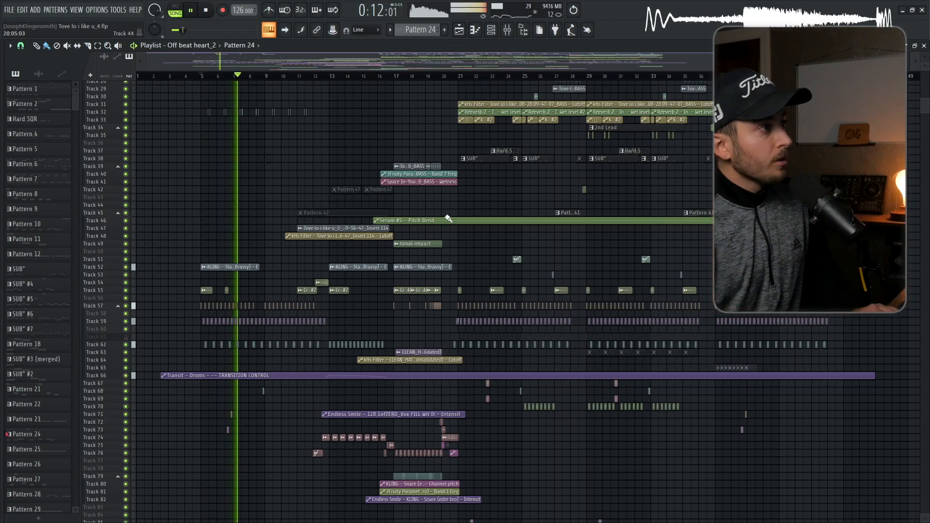
Stop playback, return to the drop tracks and listen to the arrangement from the middle of bar 25 into bar 28.
key("space")
scroll(448, 218, "up", 1)
left_click_drag(411, 150, 722, 272)
scroll(570, 114, "up", 6)
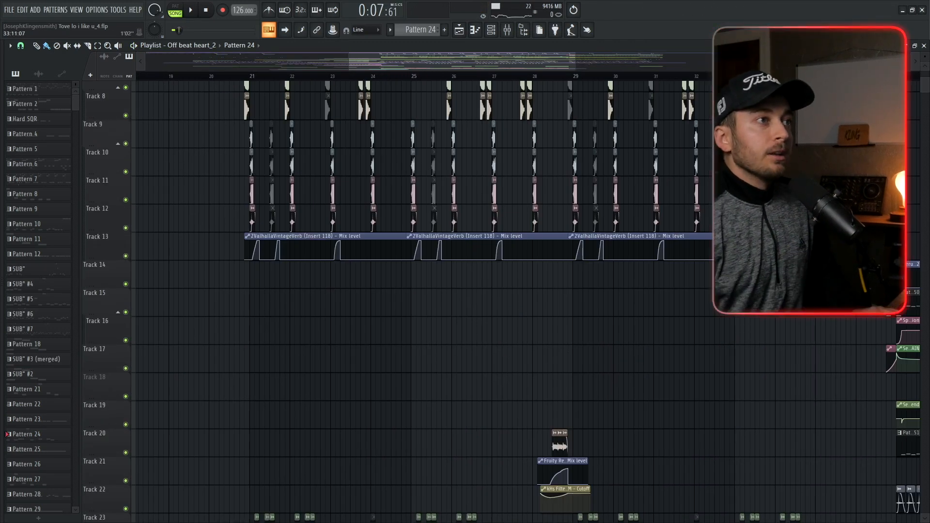
scroll(436, 291, "down", 2)
left_click_drag(212, 447, 697, 143)
left_click_drag(924, 56, 924, 55)
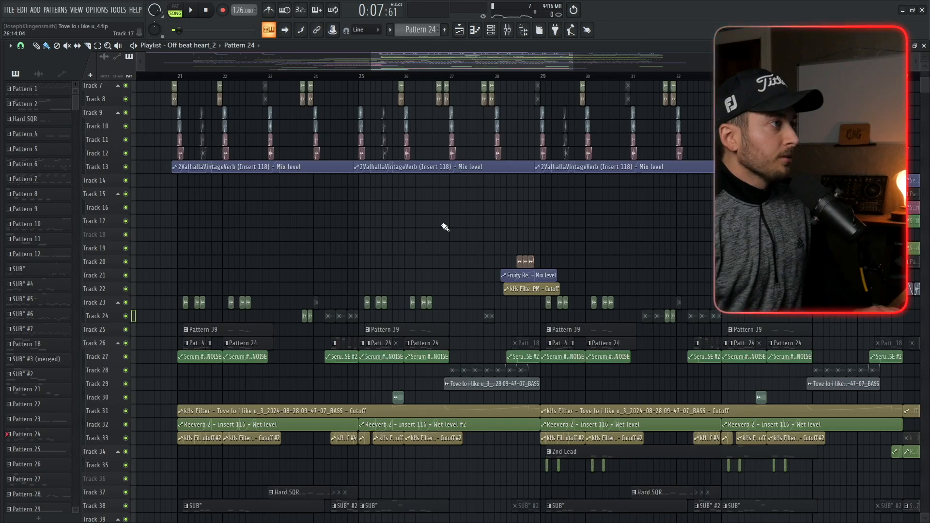
scroll(445, 227, "down", 3)
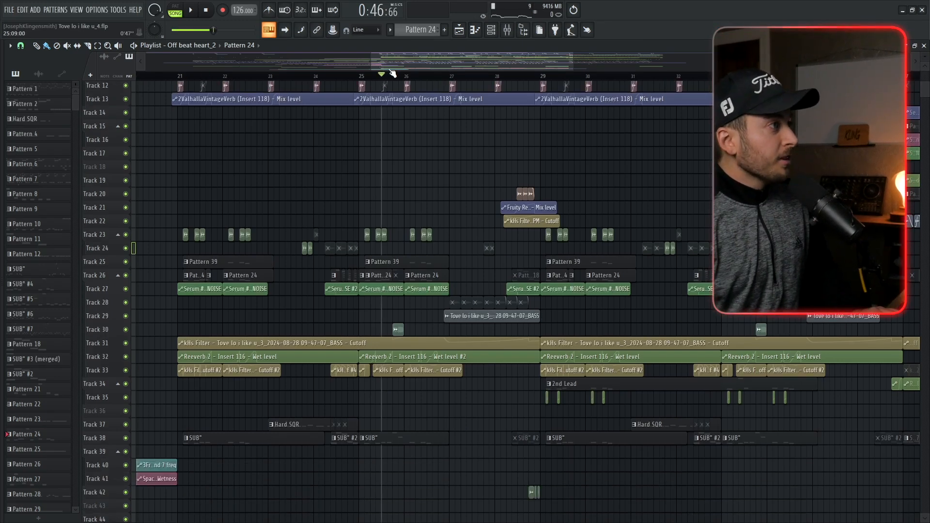
key("space")
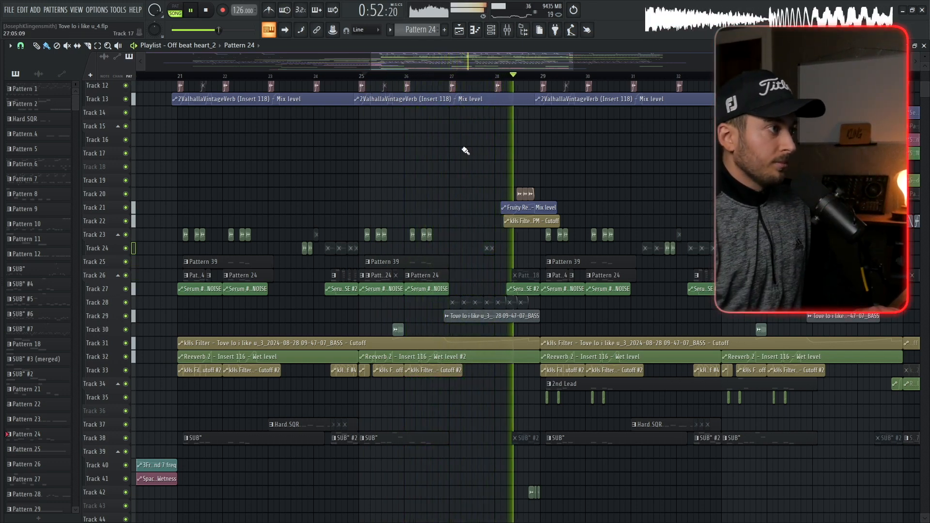
key("space")
Look over the lower playlist tracks and set the playback range to bars 21–28 without keeping the clips selected.
left_click_drag(541, 209, 542, 168)
left_click_drag(586, 318, 591, 92)
left_click_drag(532, 334, 545, 180)
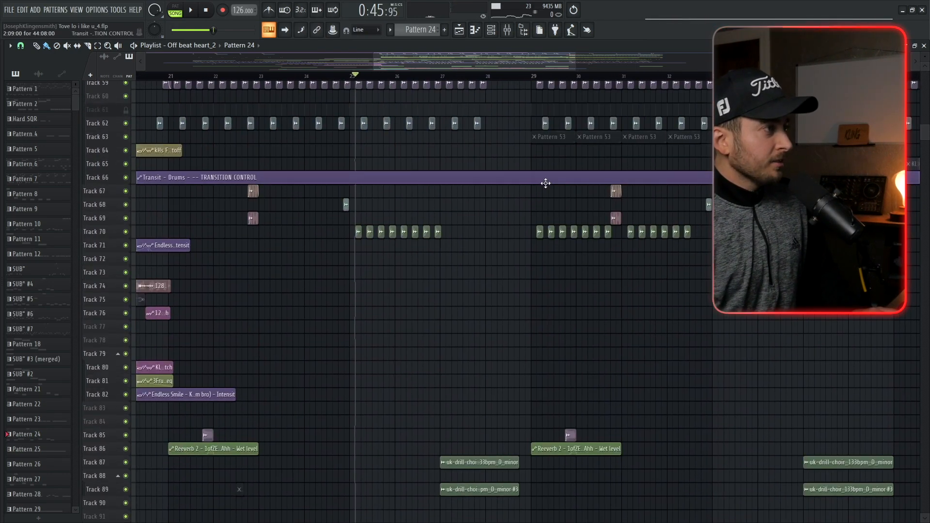
scroll(537, 178, "down", 4)
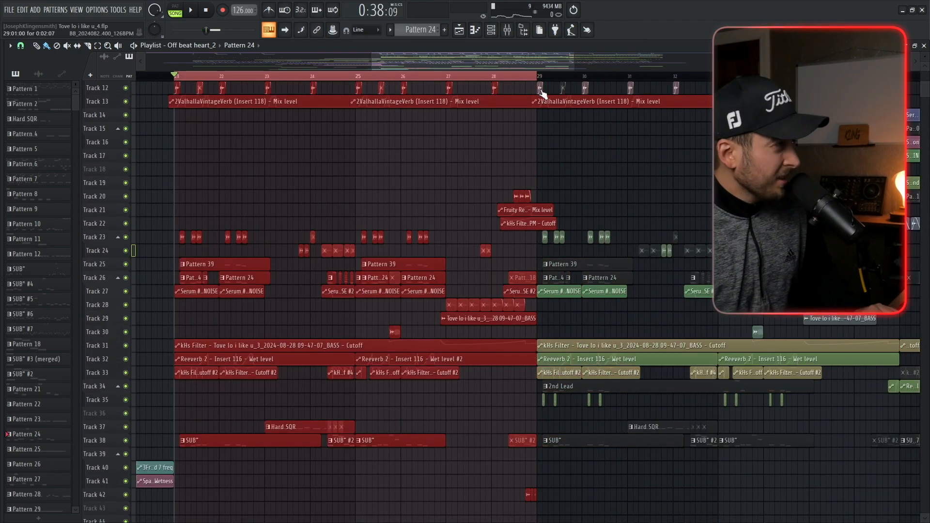
key("ctrl+d")
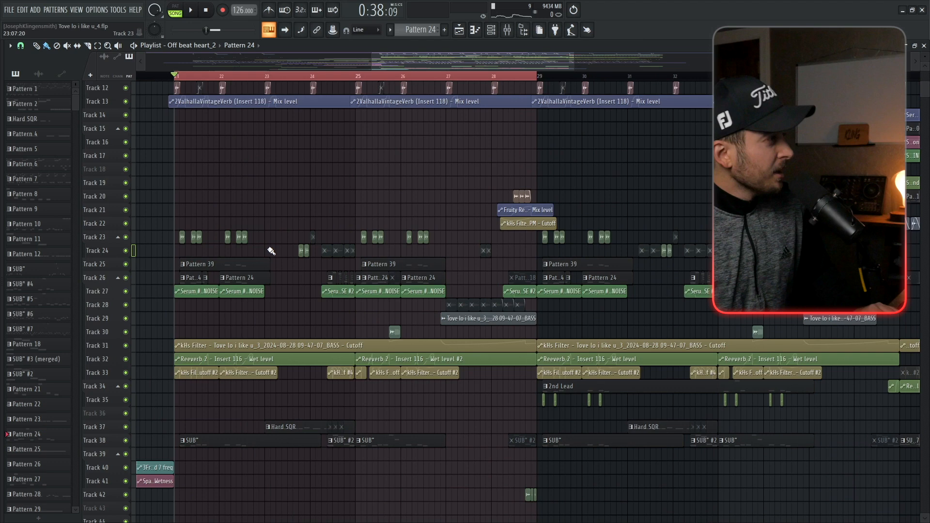
Solo the Track 26 group and view the Serum #3 notes of its first pattern clip in the piano roll.
right_click(126, 278)
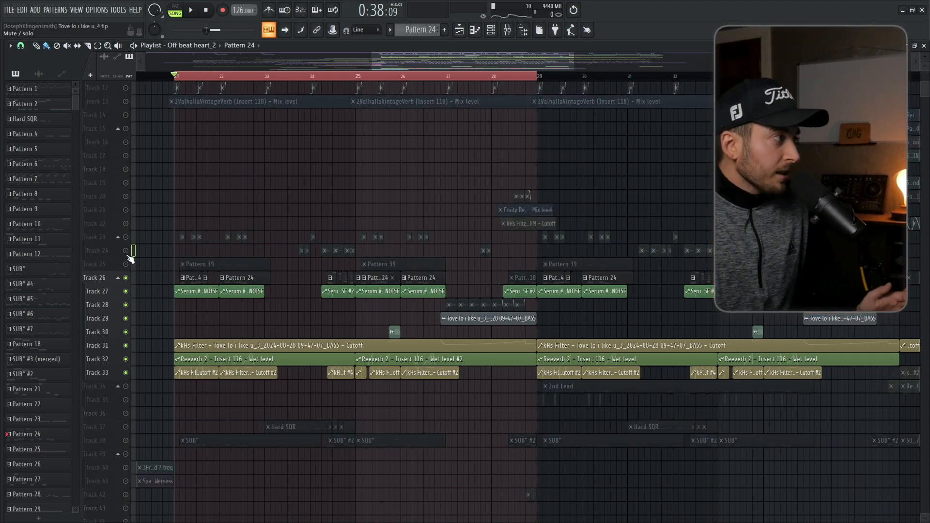
double_click(185, 280)
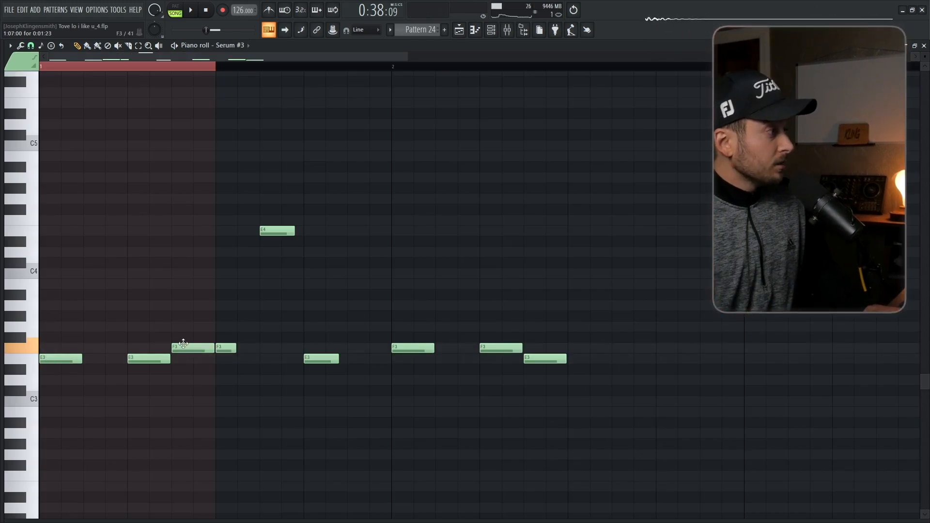
key("Escape")
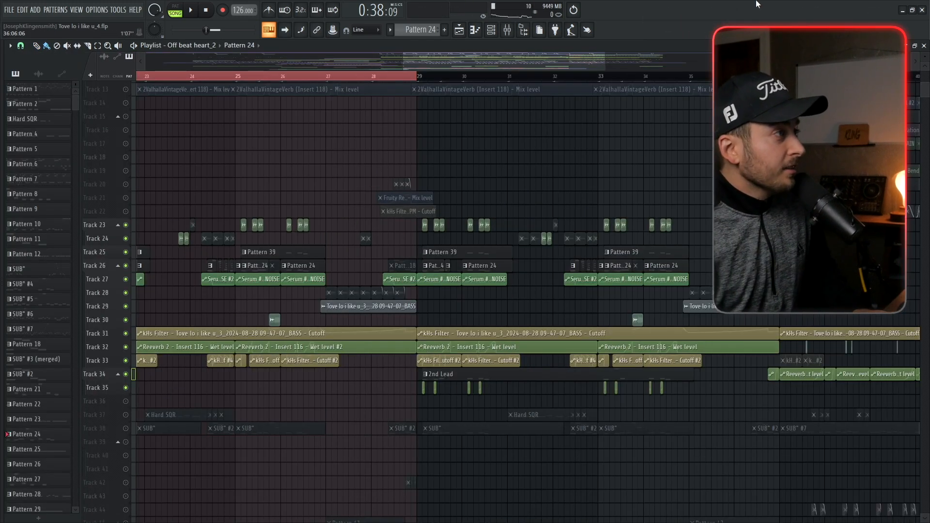
Extend the playback range to bar 37 and examine the clips and automation on Tracks 25–35 up close.
left_click_drag(814, 77, 779, 77)
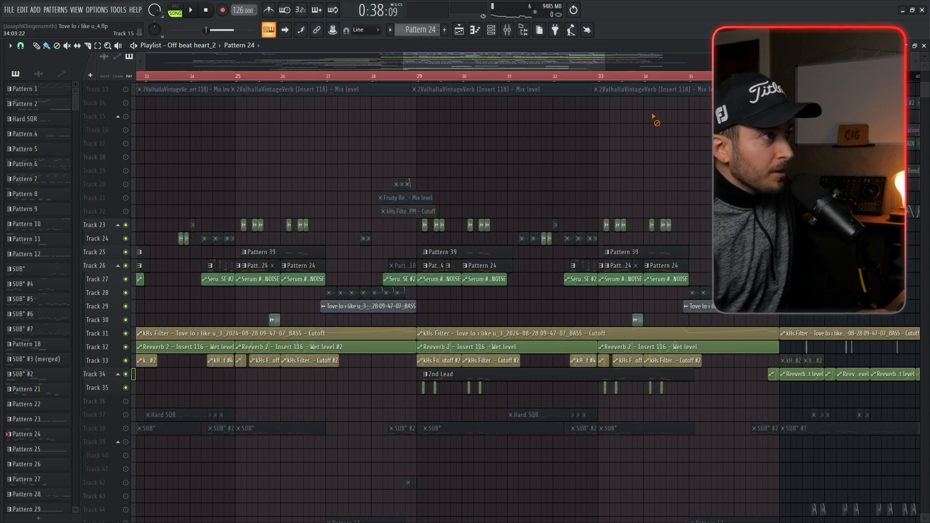
scroll(654, 116, "down", 2)
left_click_drag(332, 382, 847, 175)
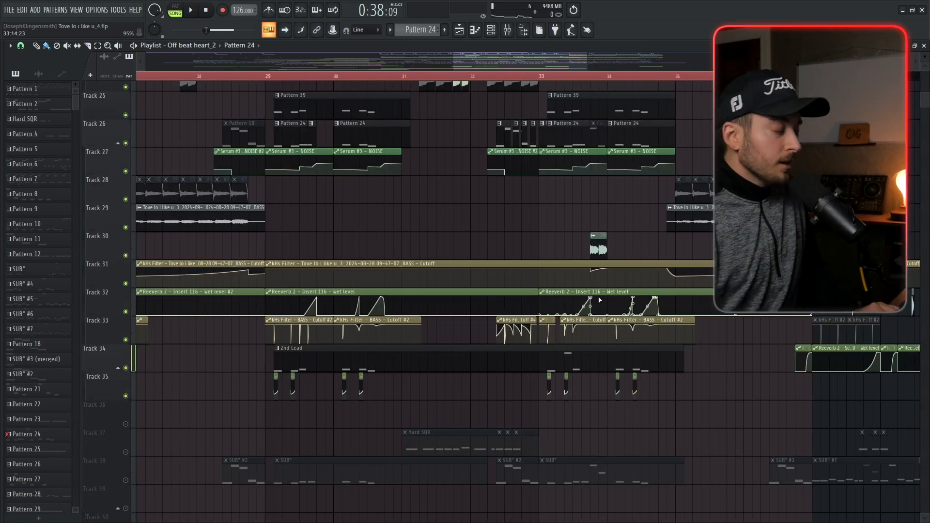
Solo the Track 34 group and play the 2nd Lead pattern from bar 29.
scroll(609, 294, "down", 2)
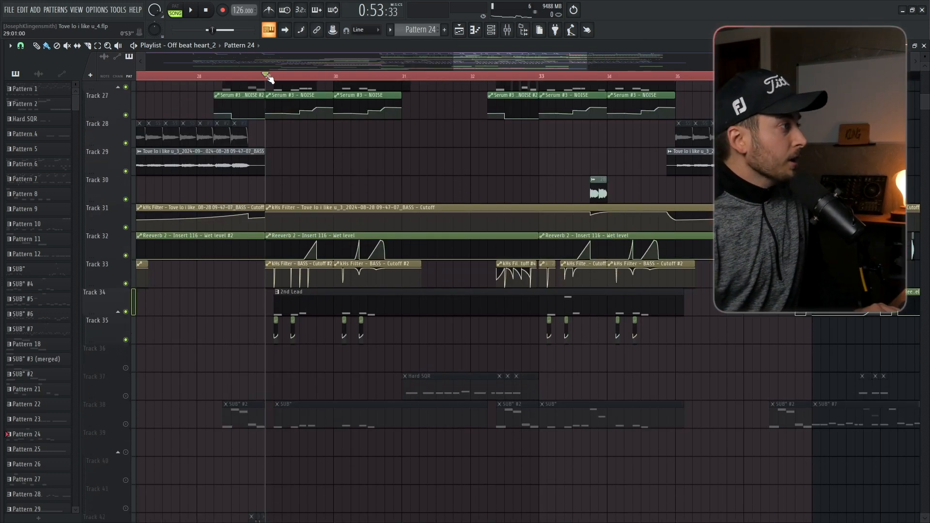
right_click(126, 312)
key("space")
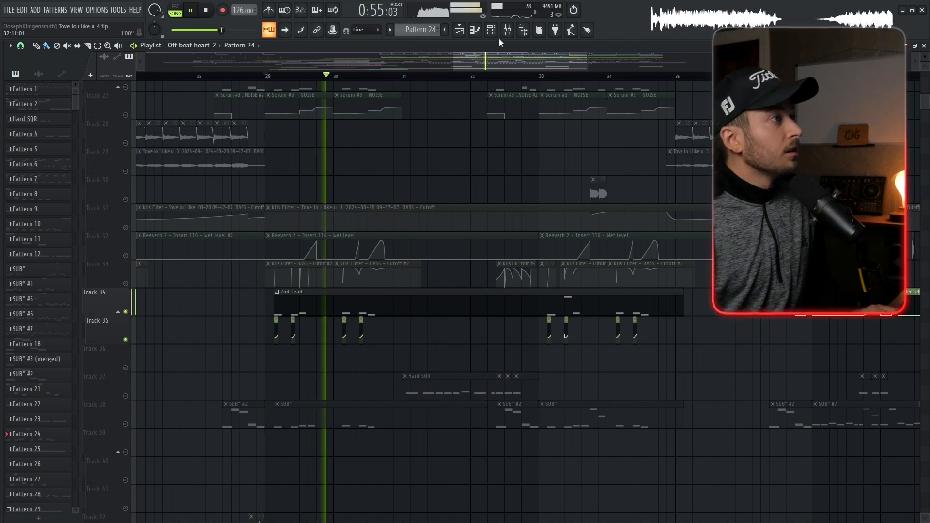
Open the Serum #9 channel and examine the oscillator settings of its Knock Tuah preset while the lead plays.
key("F6")
key("space")
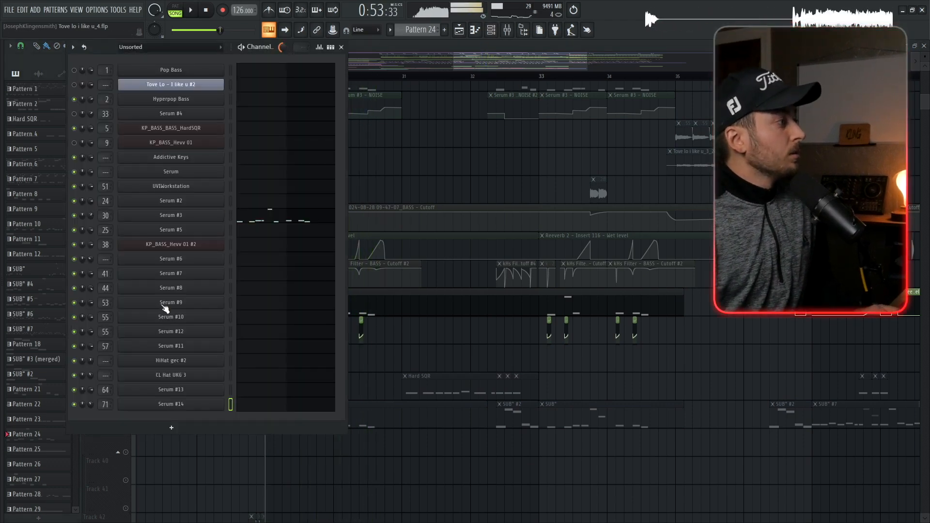
left_click(164, 308)
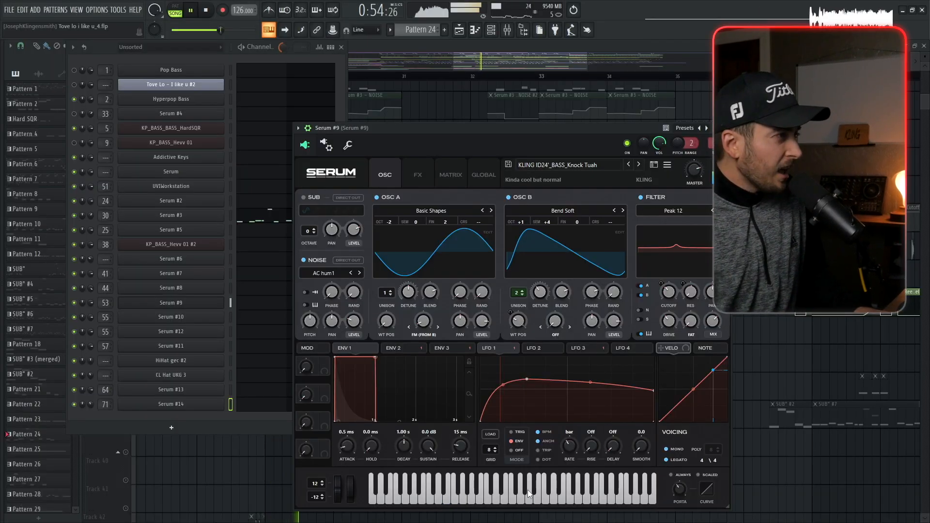
key("Escape")
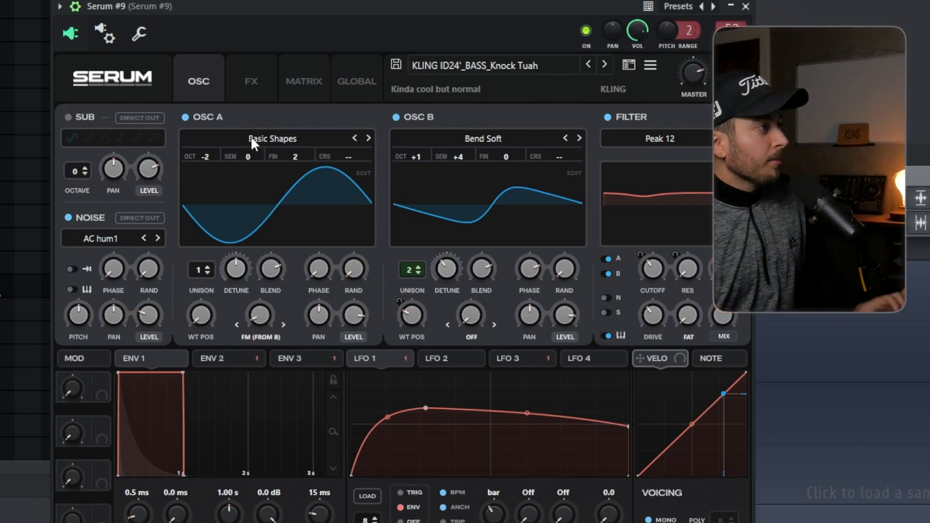
Examine the effects, modulation matrix and global settings of the Serum #9 lead.
left_click(235, 86)
left_click(314, 82)
left_click(247, 80)
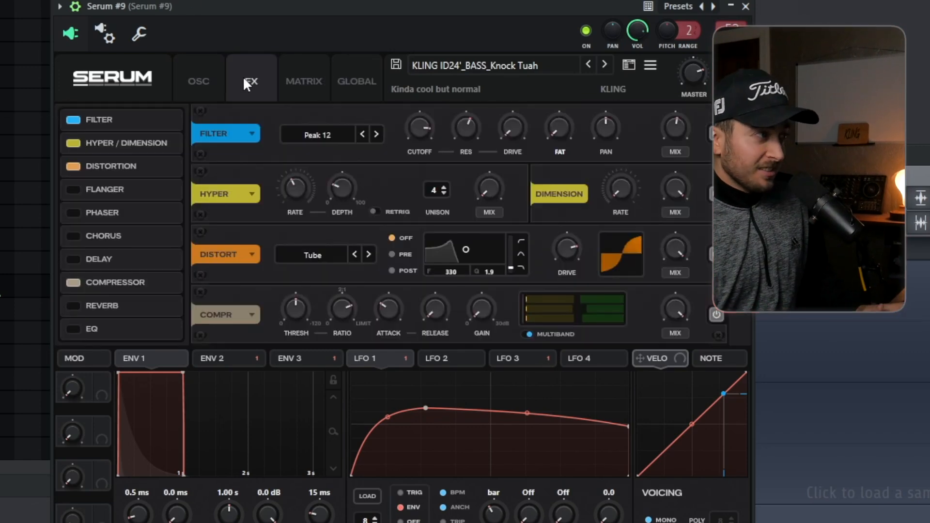
left_click(287, 82)
left_click(262, 81)
left_click(346, 79)
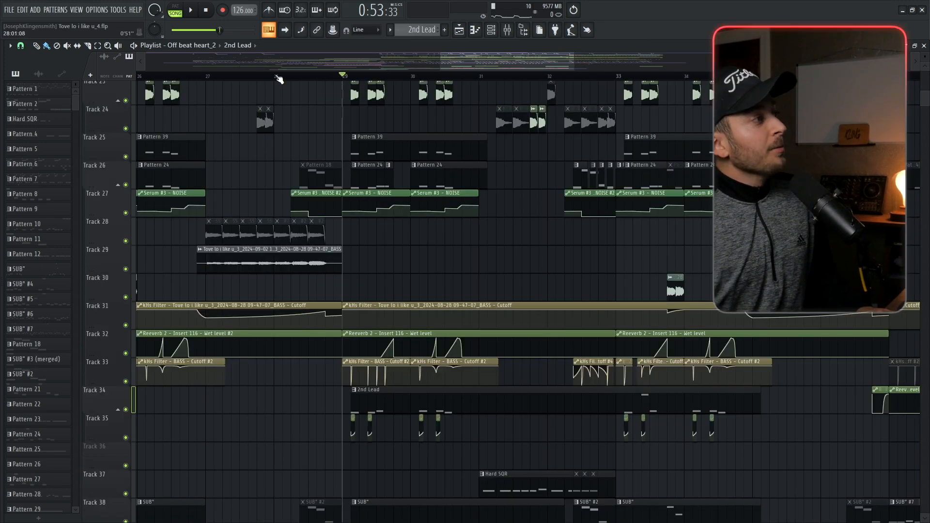
Play the full arrangement from bar 28 to hear the 2nd Lead in context.
left_click(275, 76)
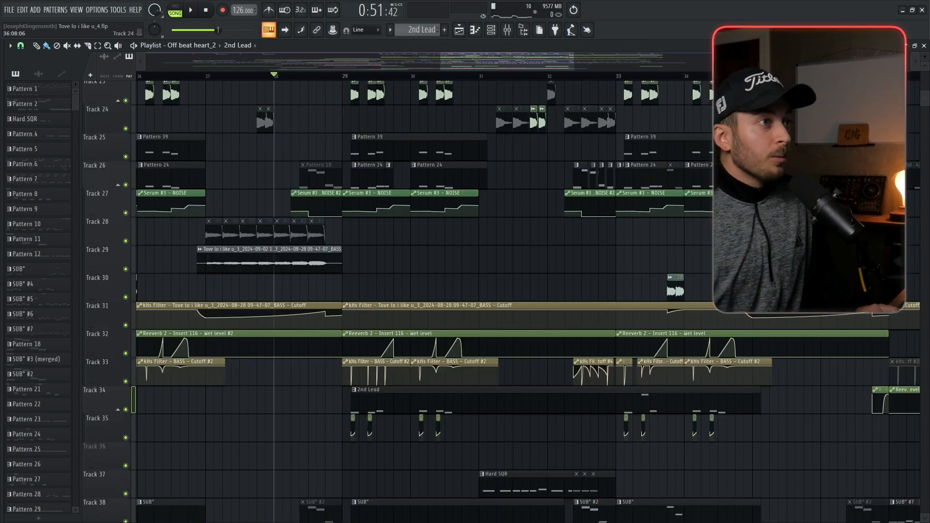
key("space")
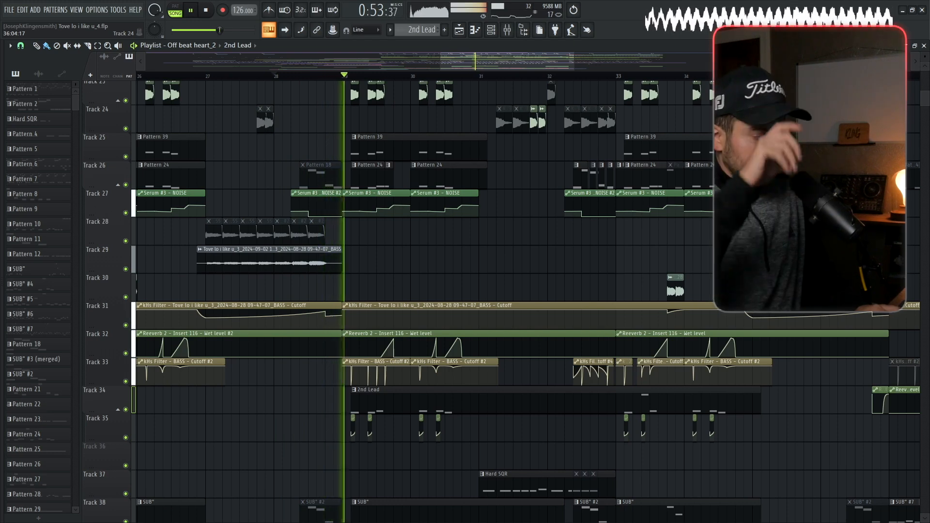